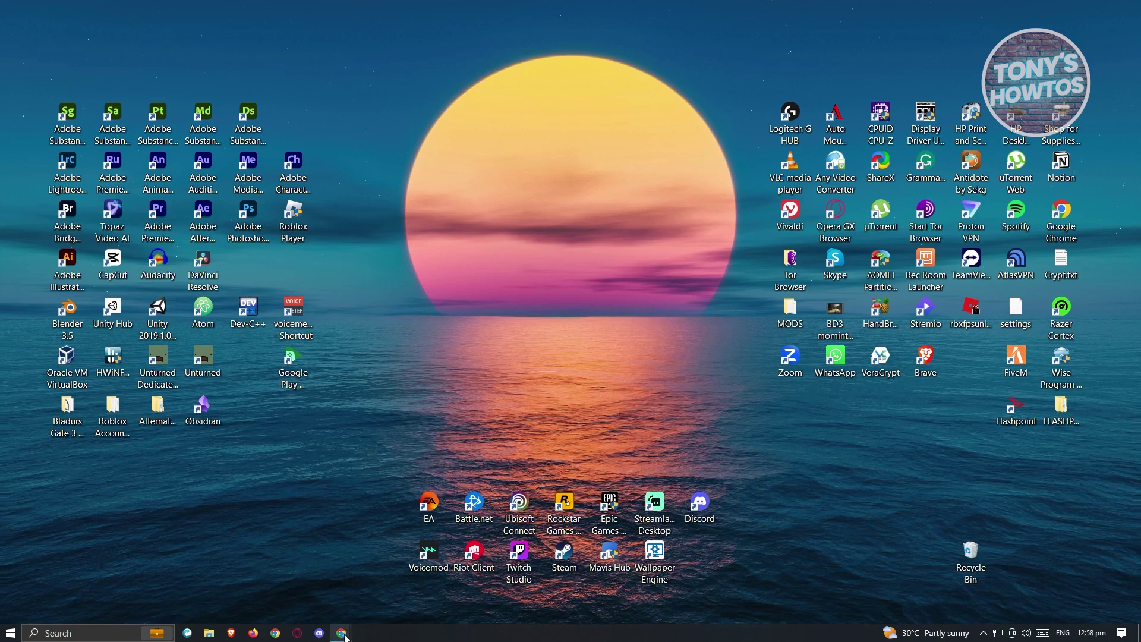
Switch to the Chrome window showing the Prezi website and examine the homepage's product overview
mouse_move(342, 633)
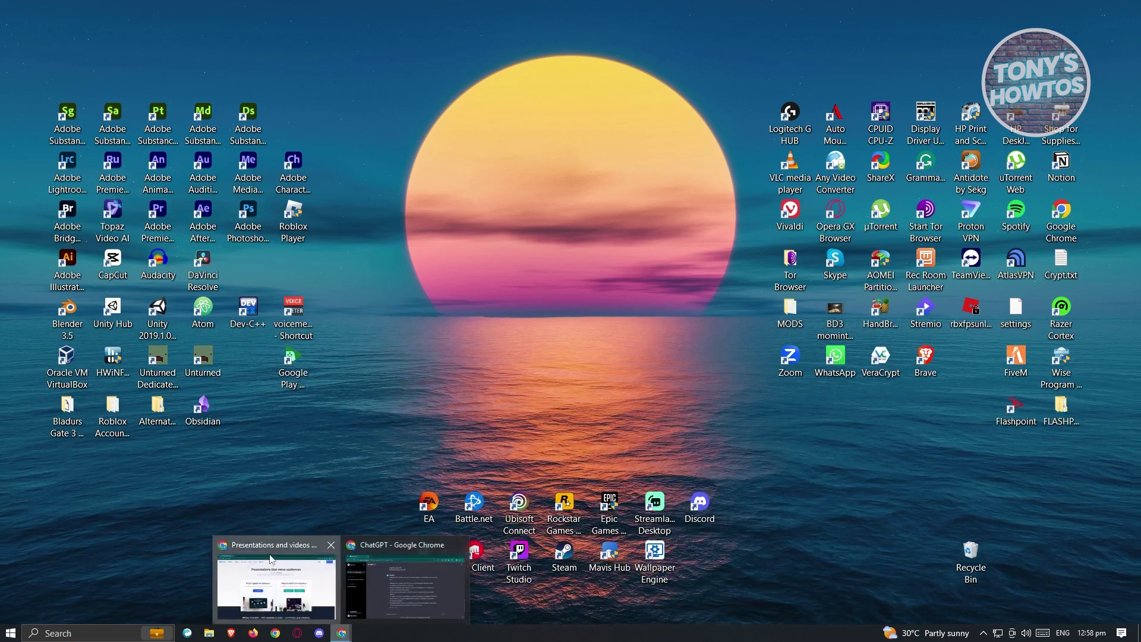
click(282, 577)
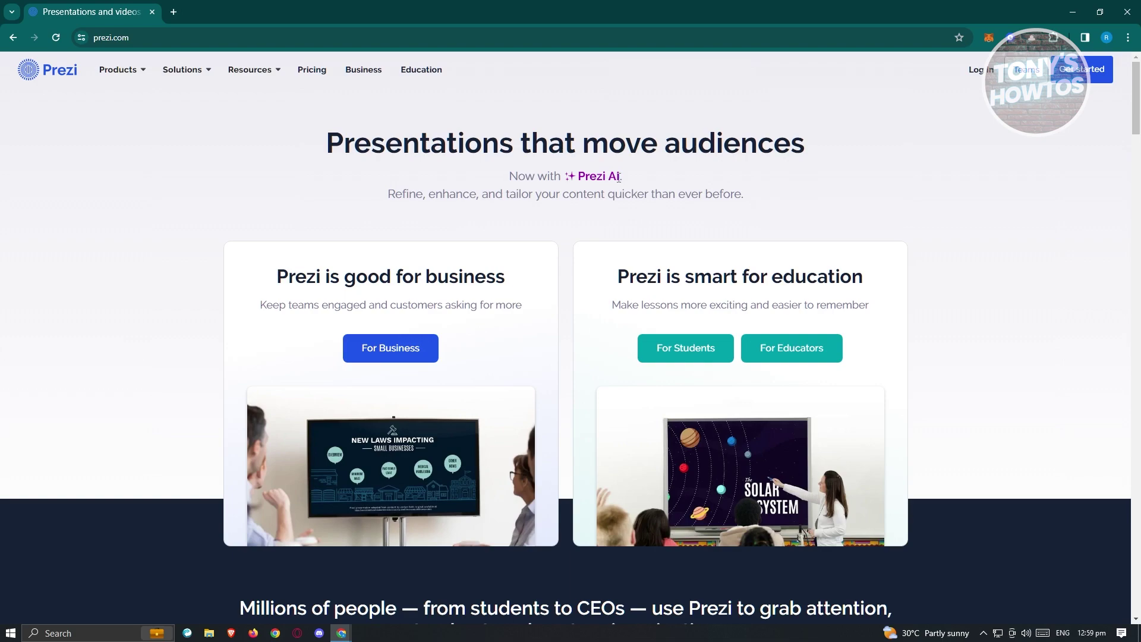
scroll(184, 355, down, 10)
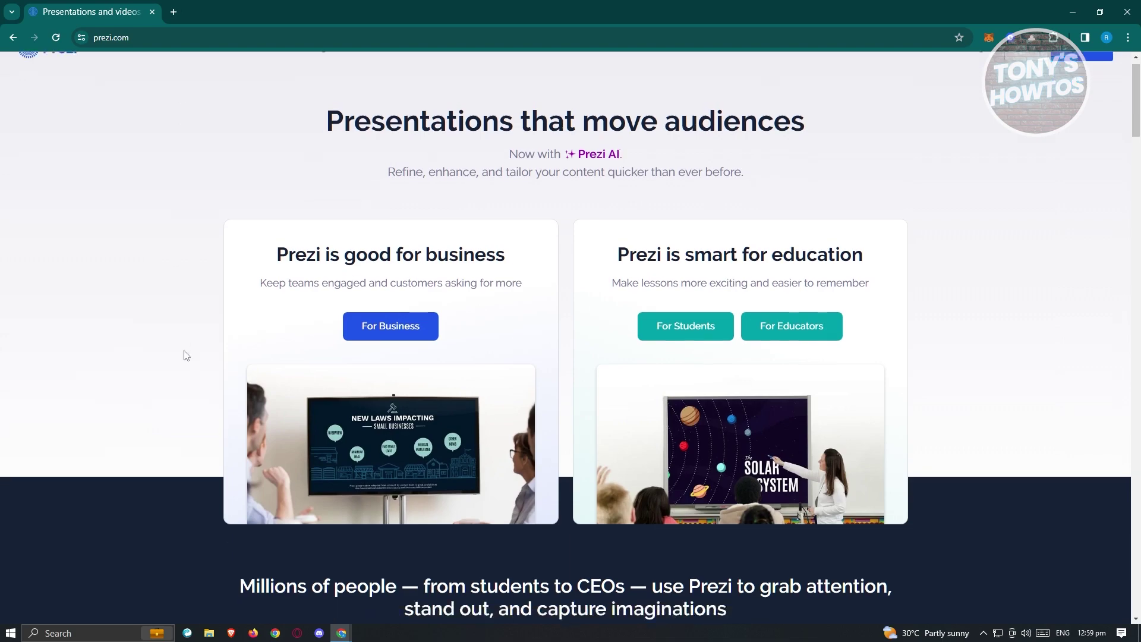
scroll(186, 355, down, 6)
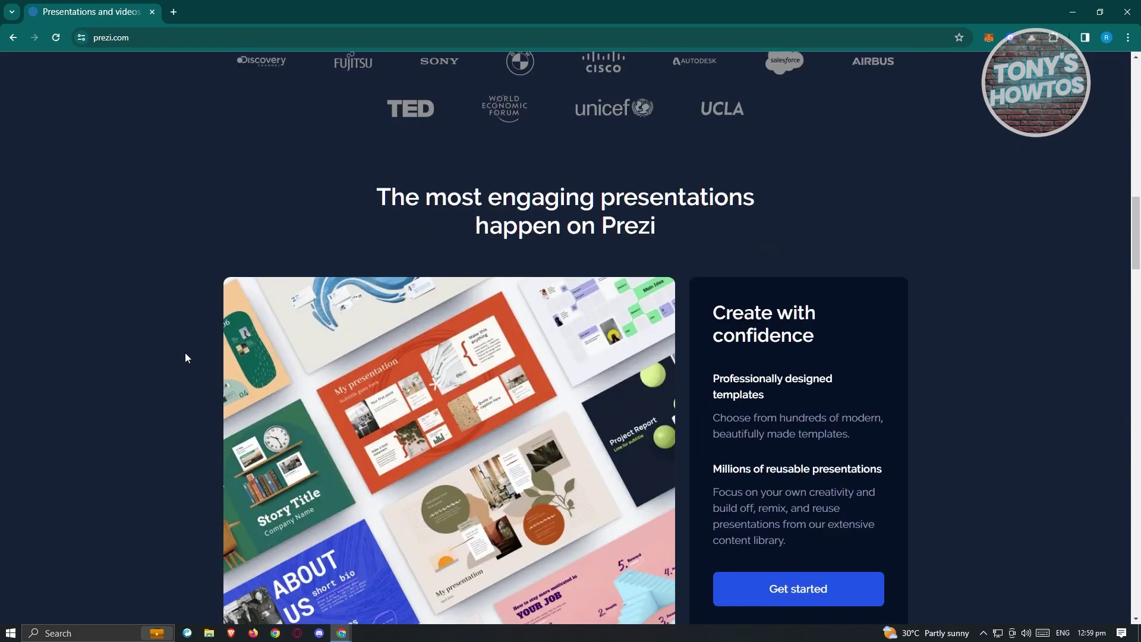
scroll(225, 355, up, 4)
scroll(225, 364, down, 10)
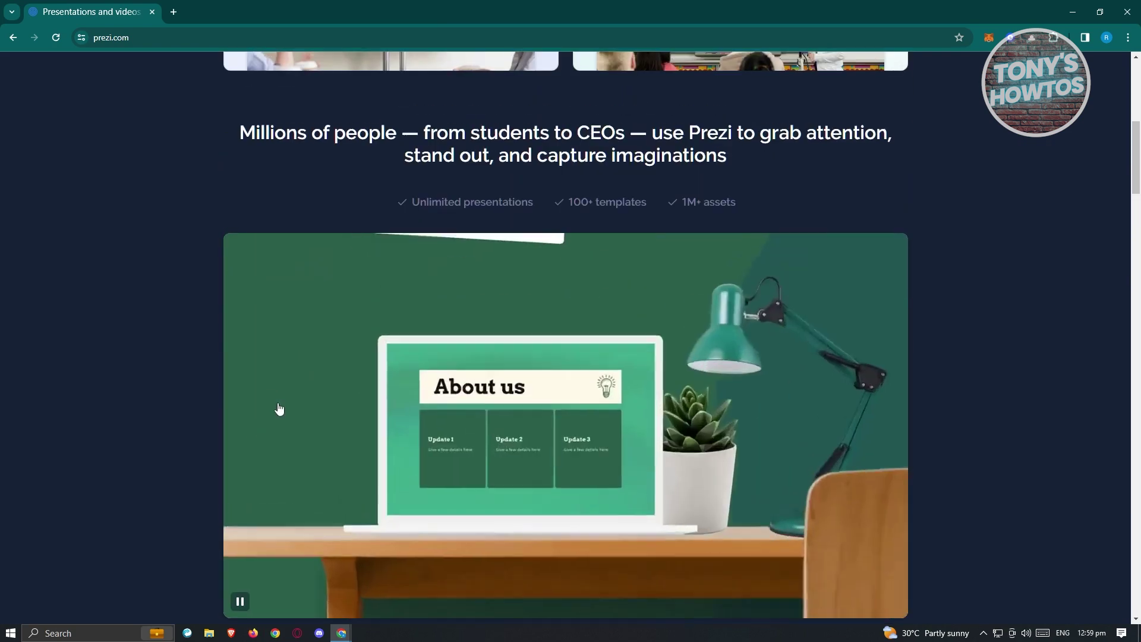
scroll(282, 426, down, 5)
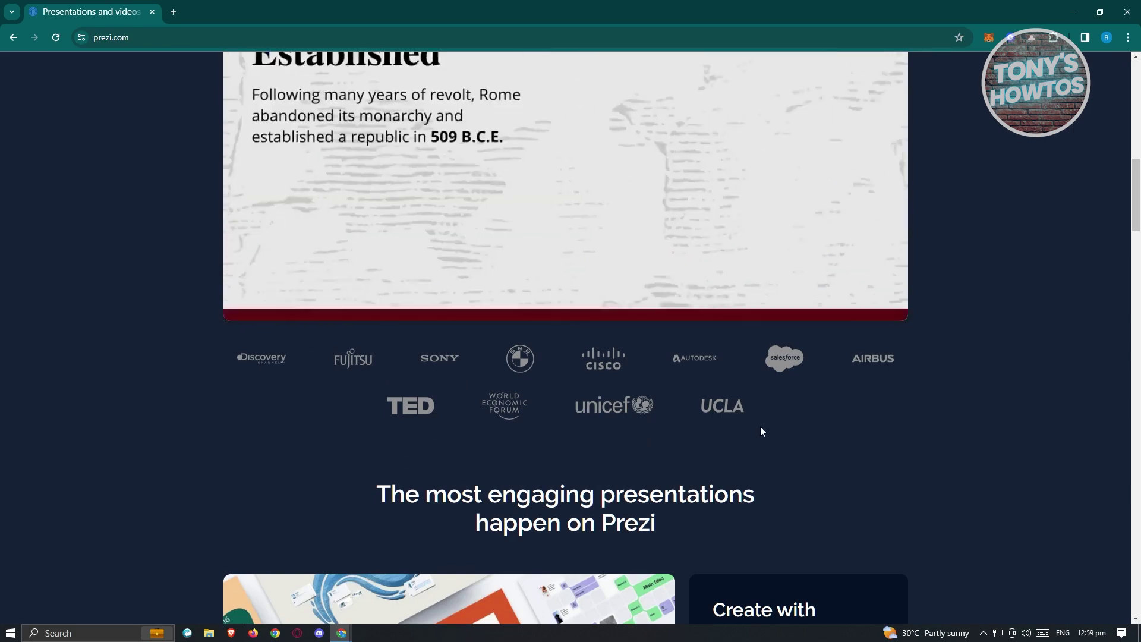
scroll(793, 565, down, 4)
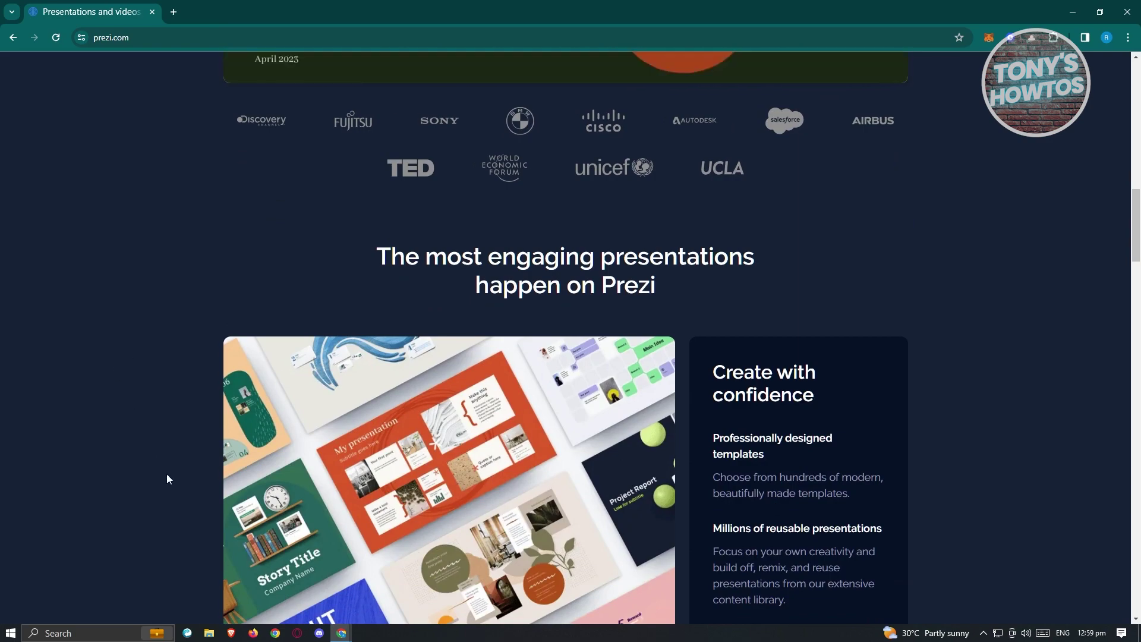
scroll(160, 504, up, 4)
scroll(137, 511, up, 3)
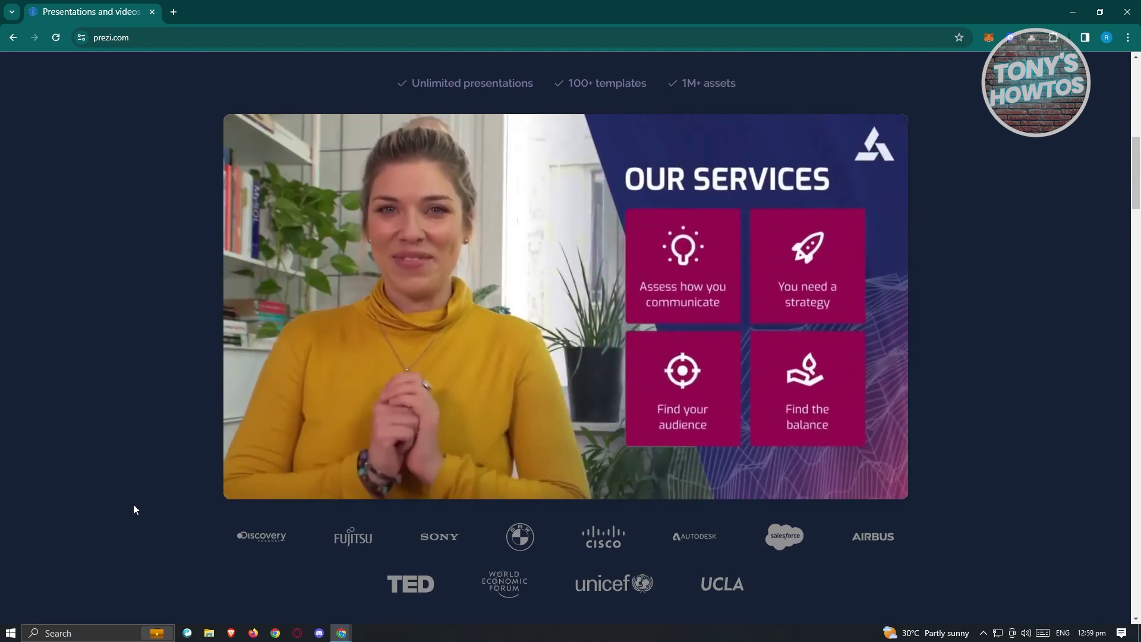
scroll(118, 481, up, 10)
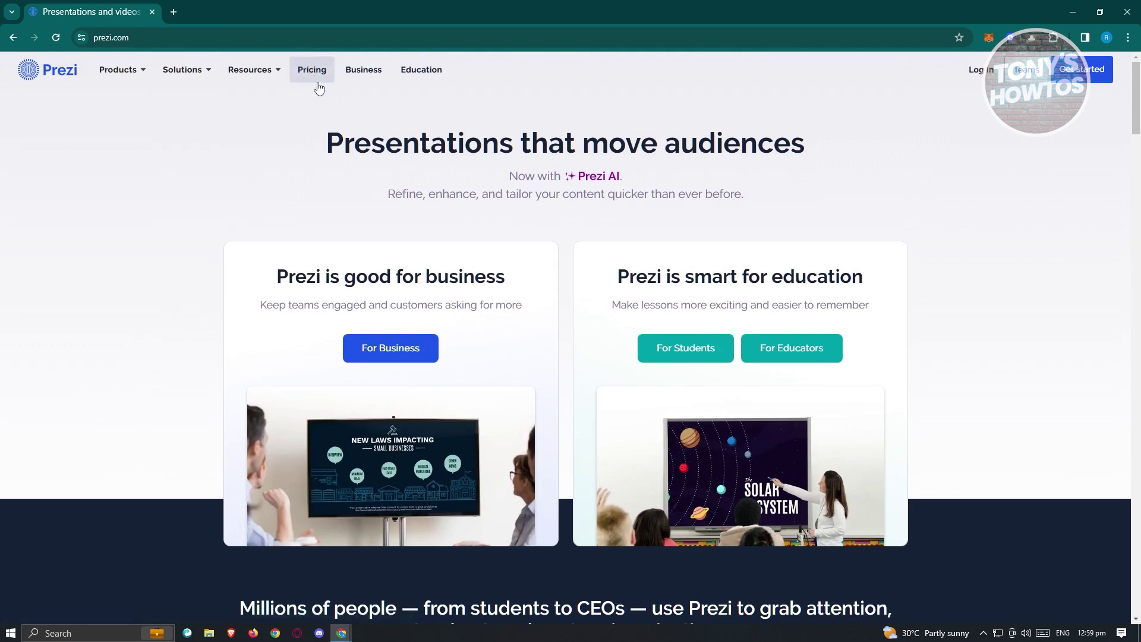
Open Prezi's pricing page and compare the features of the Standard, Plus and Premium individual plans
click(311, 76)
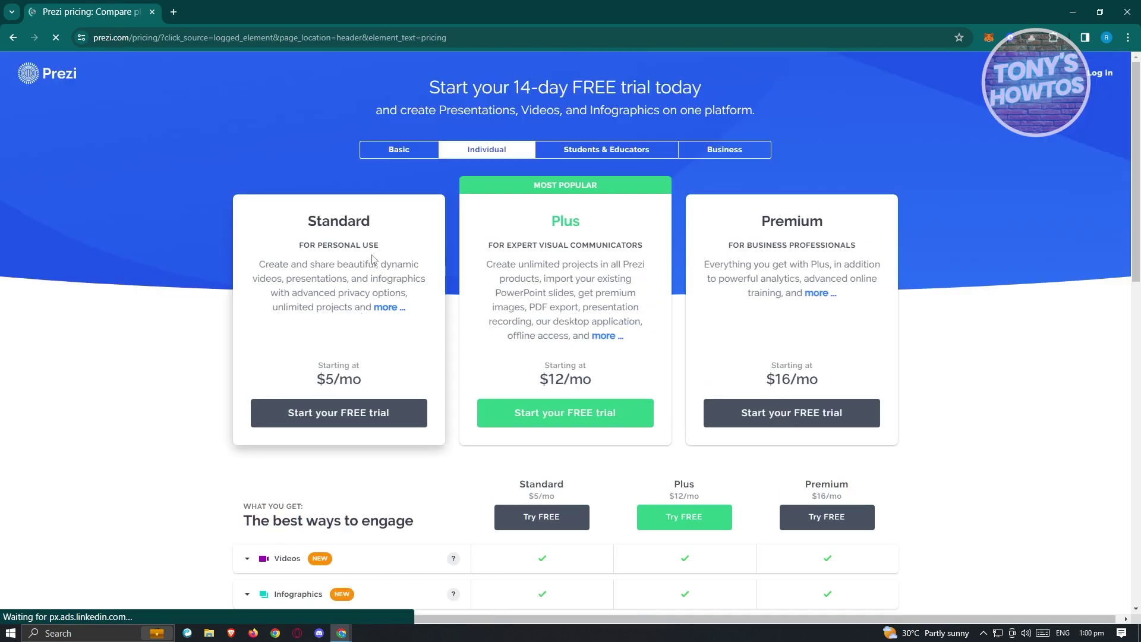
scroll(69, 512, down, 2)
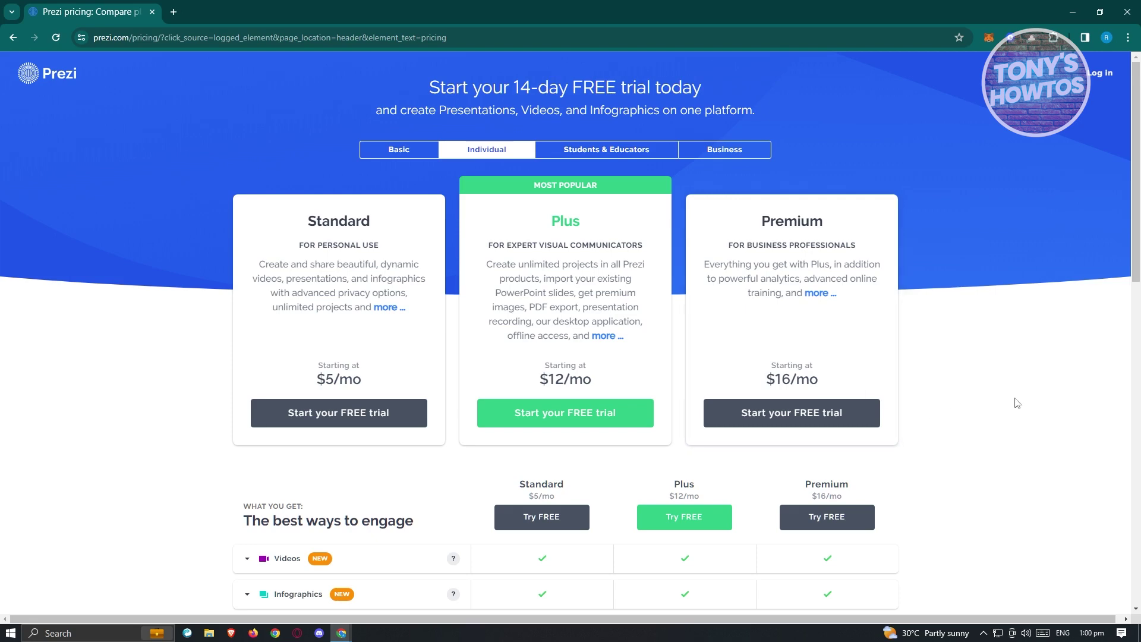
scroll(1020, 401, down, 7)
scroll(1024, 405, down, 3)
scroll(1021, 406, up, 4)
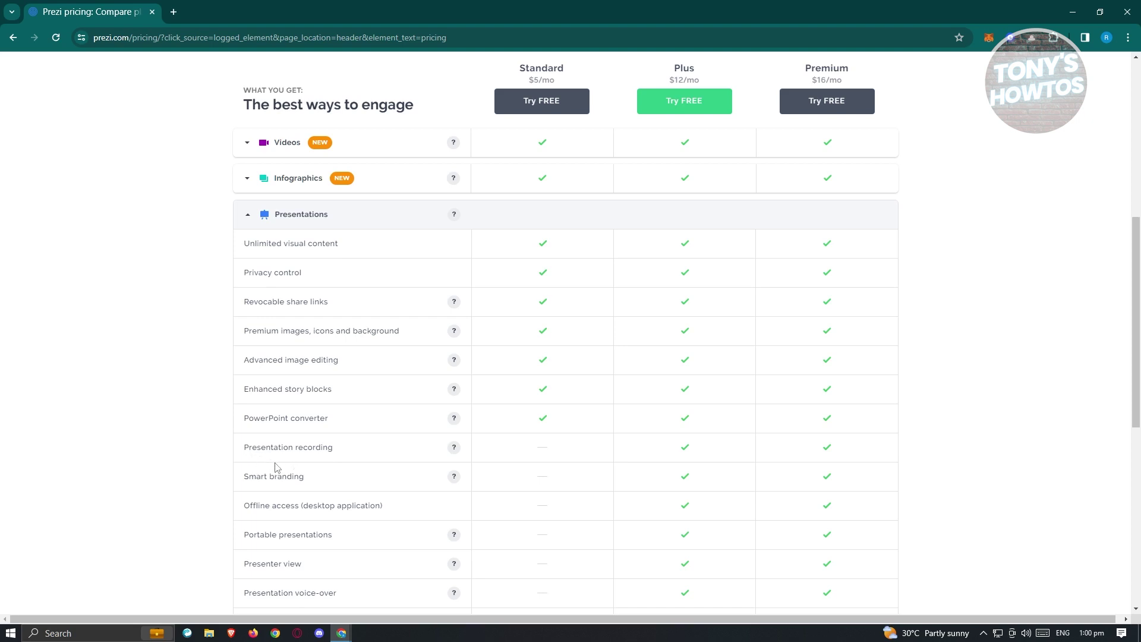
scroll(721, 465, up, 3)
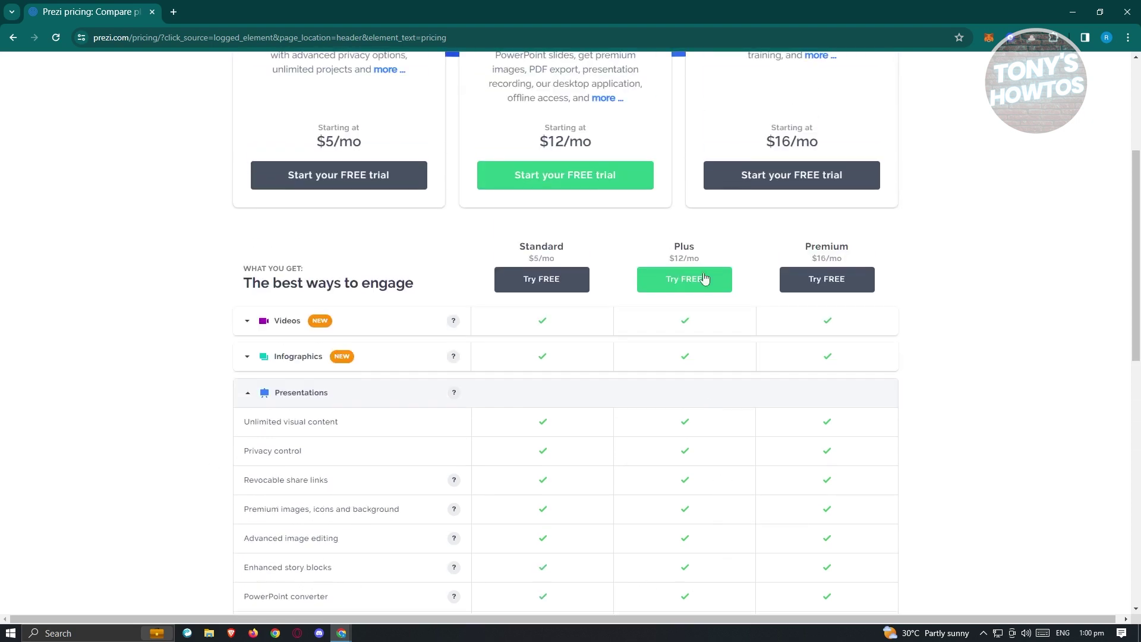
scroll(897, 420, down, 3)
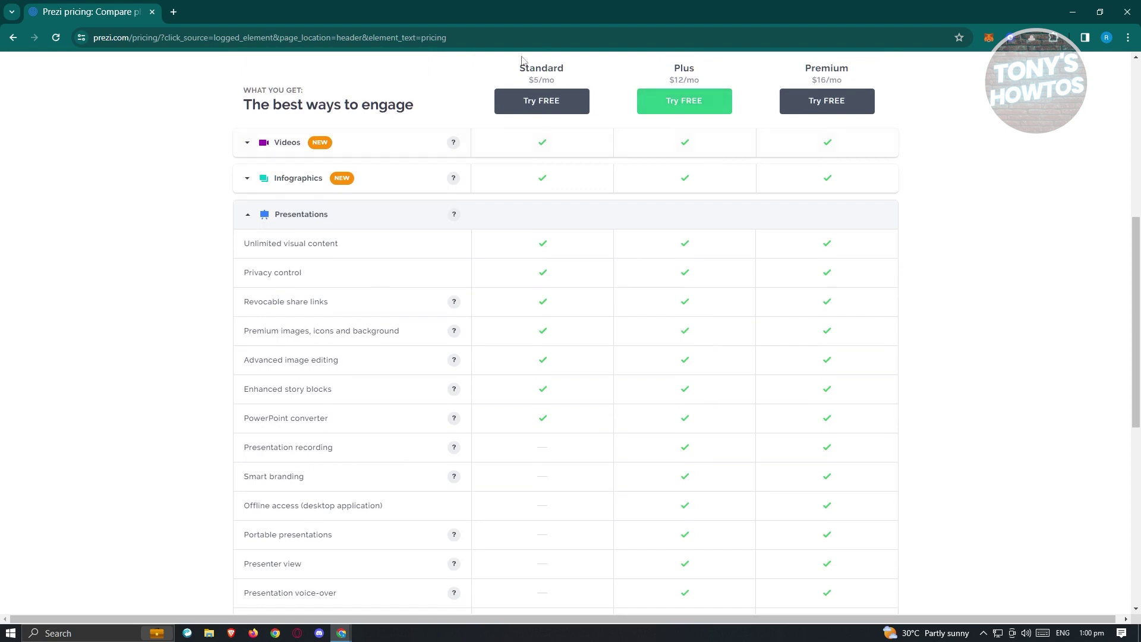
scroll(567, 419, up, 1)
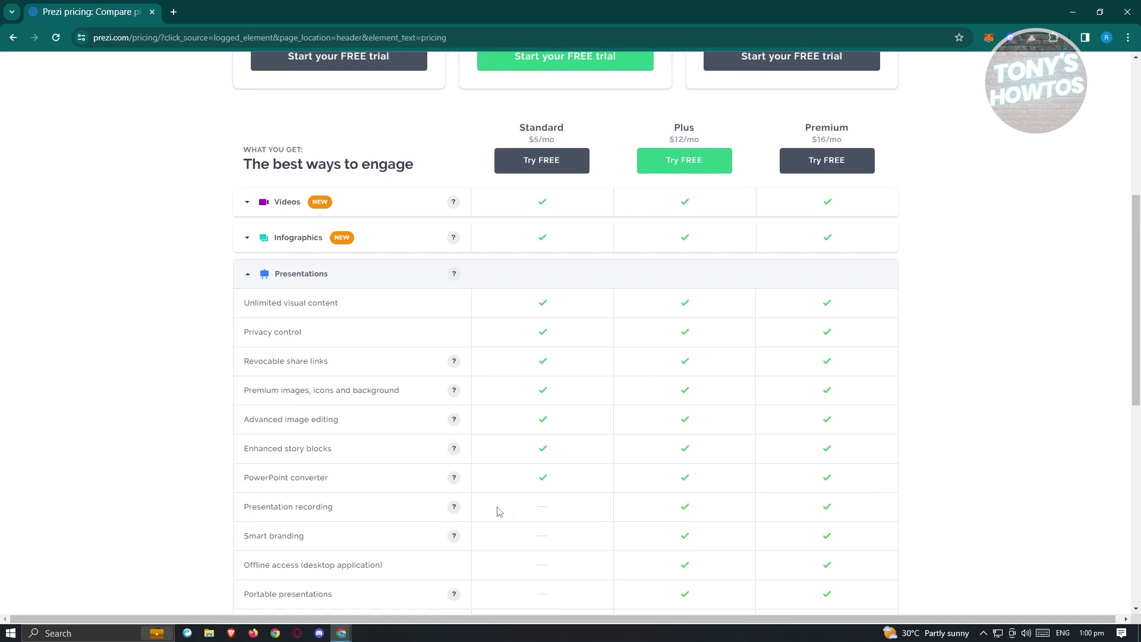
scroll(511, 525, up, 6)
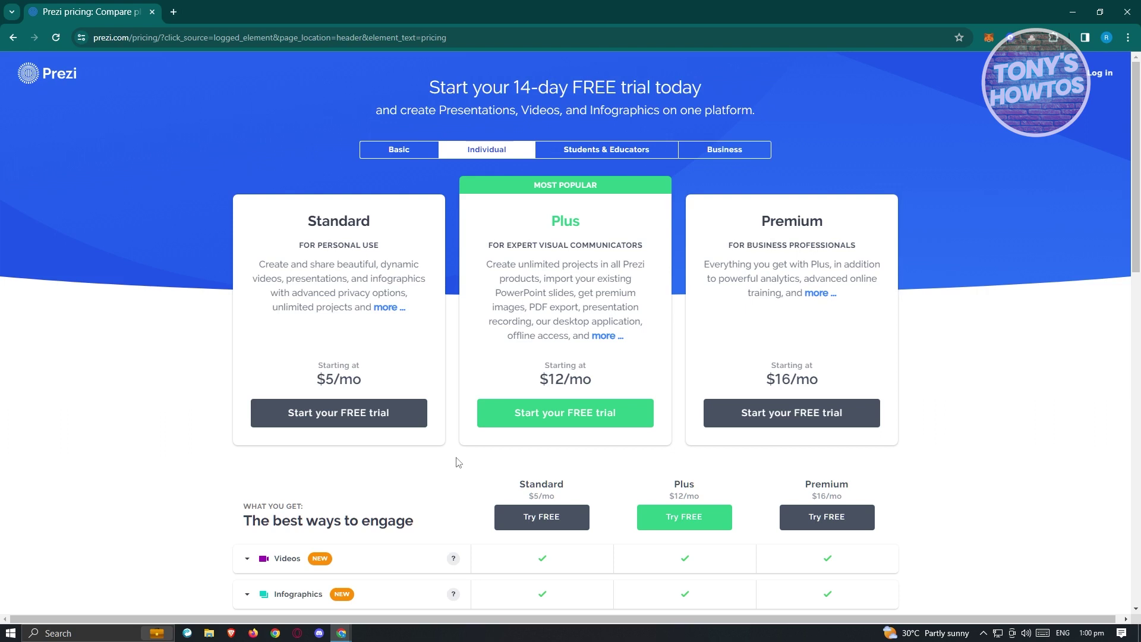
Open the free trial sign-up for the Standard plan and examine its form fields and alternative sign-up options
click(362, 420)
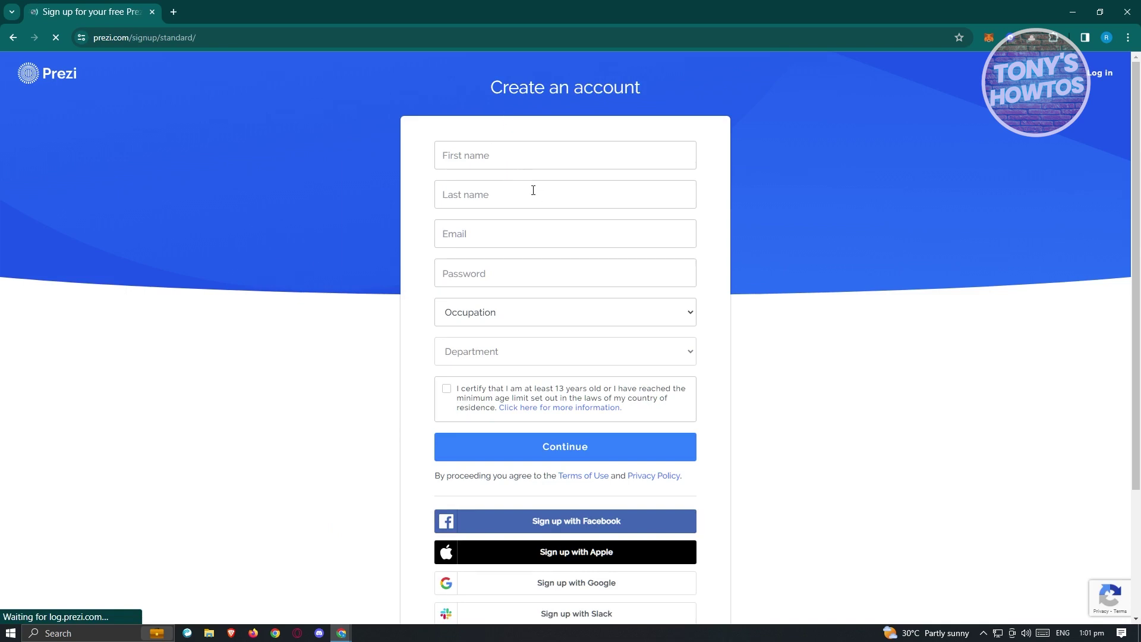
click(664, 316)
click(664, 316)
click(535, 350)
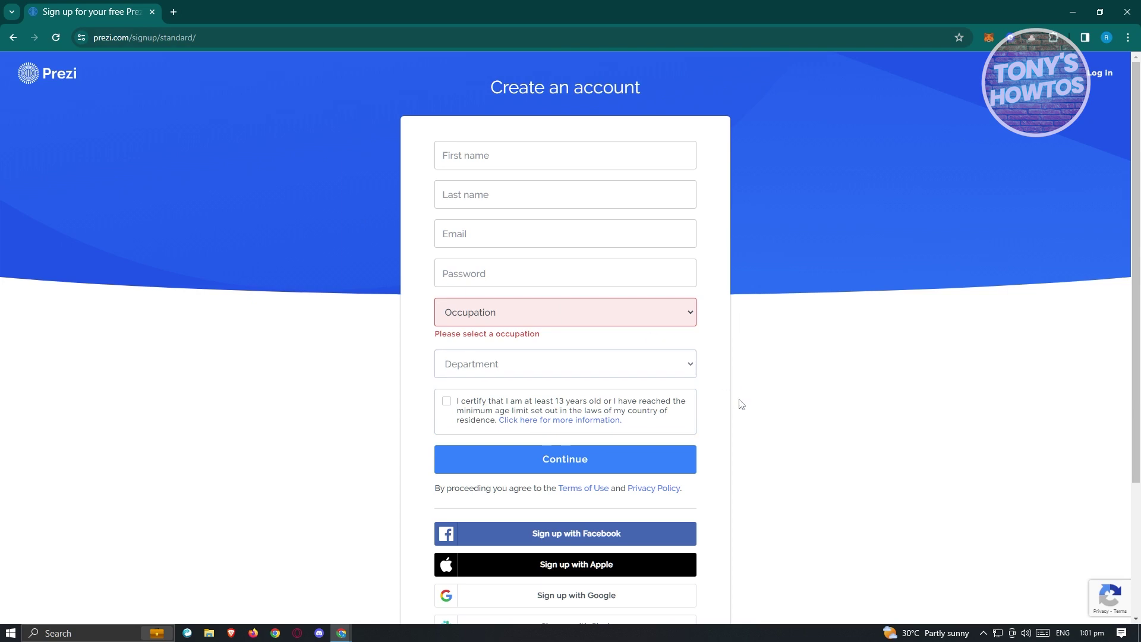
scroll(741, 400, down, 3)
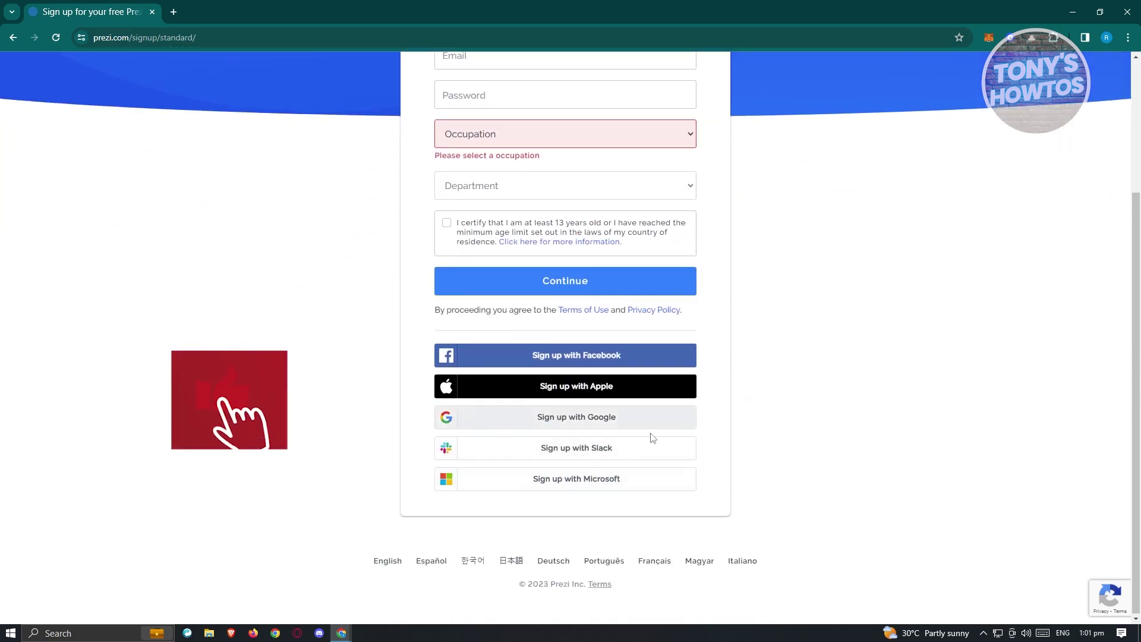
scroll(589, 428, up, 3)
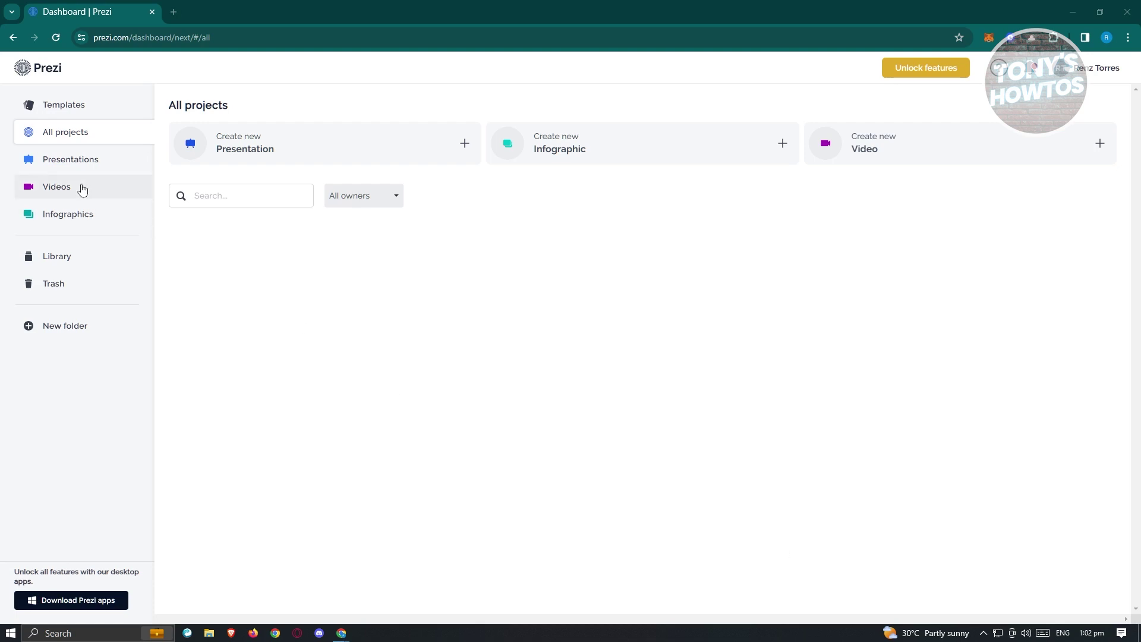
Look through the dashboard's Presentations, Videos, Infographics, Library and Trash sections, and return to All projects
click(51, 170)
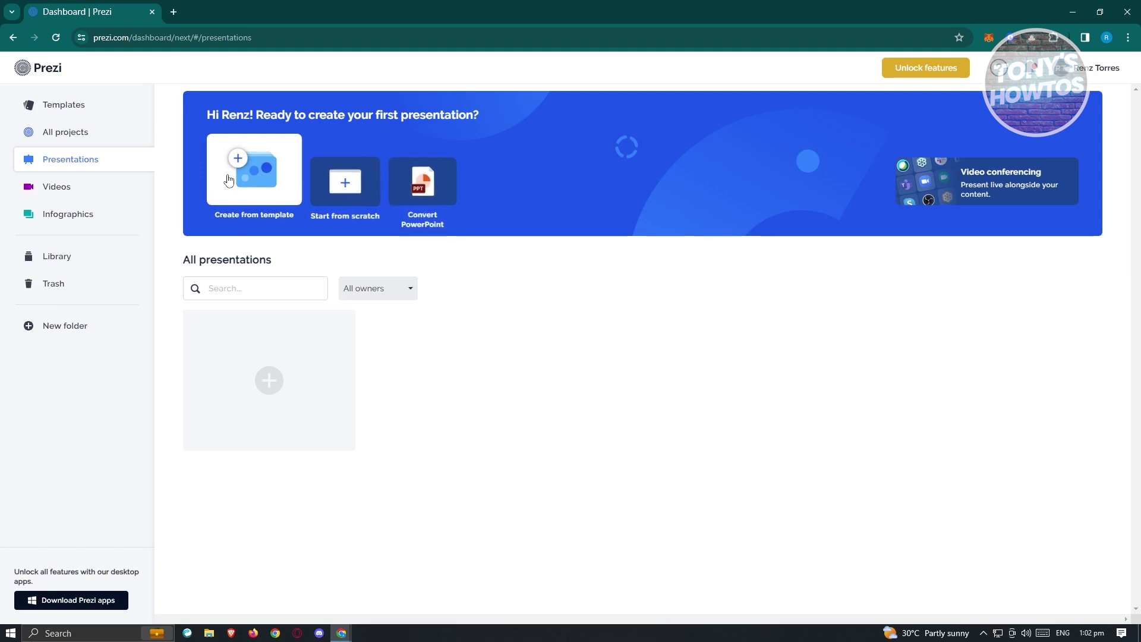
click(109, 195)
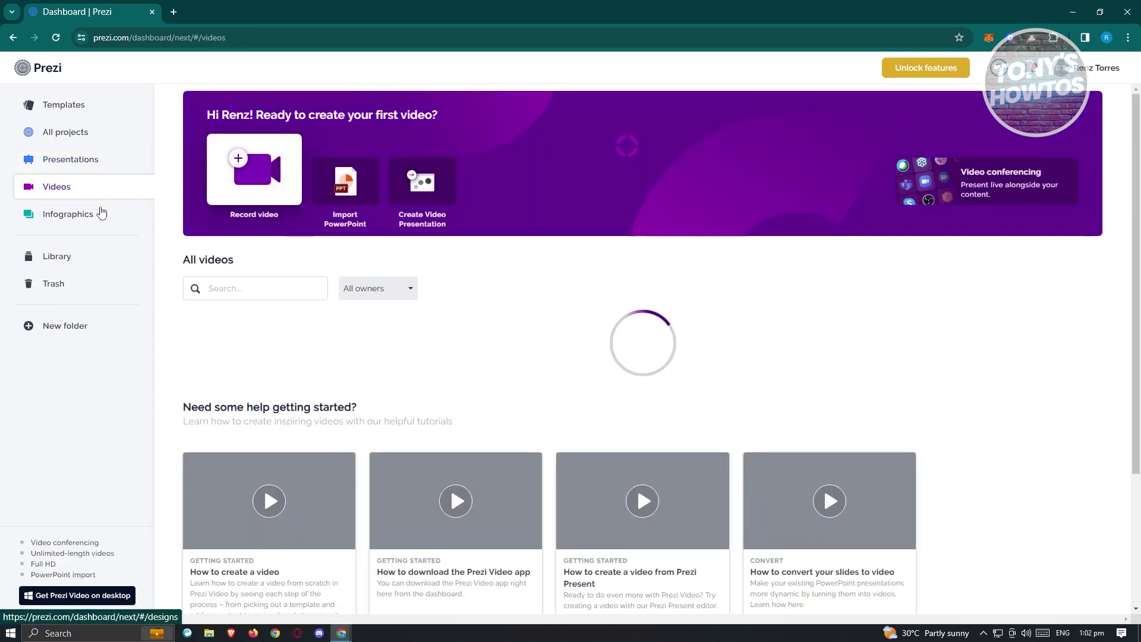
click(105, 225)
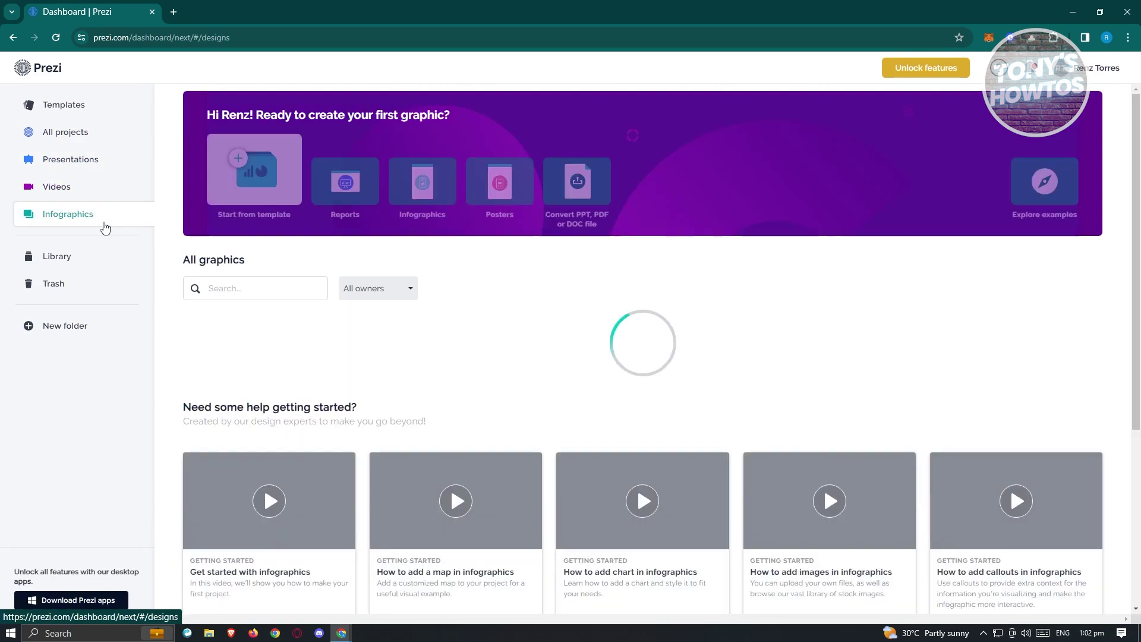
click(103, 195)
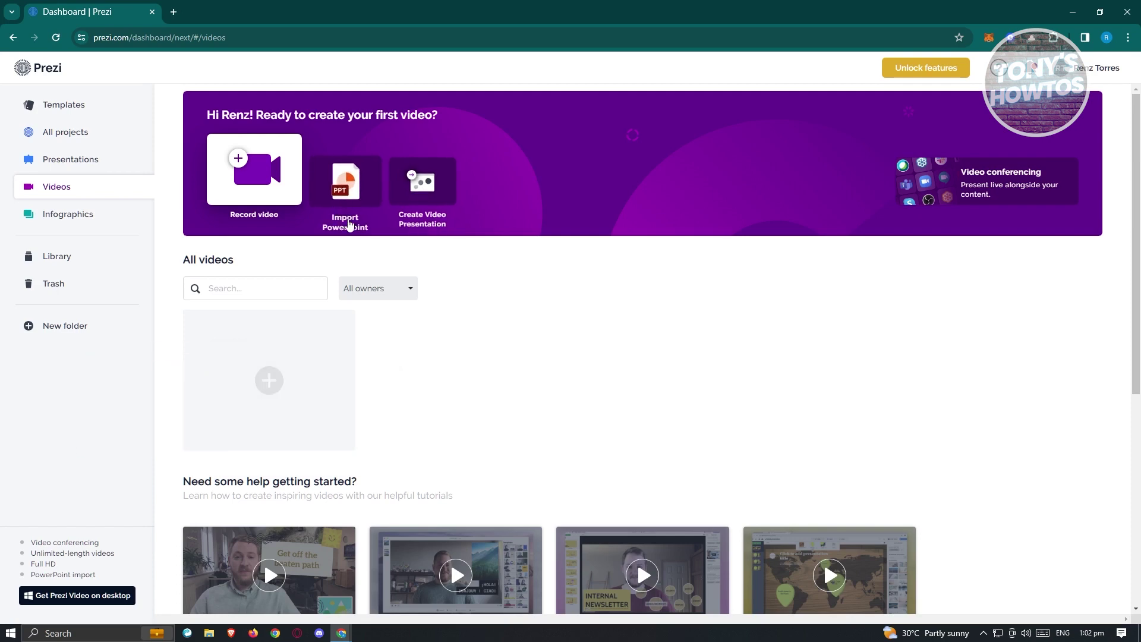
click(59, 261)
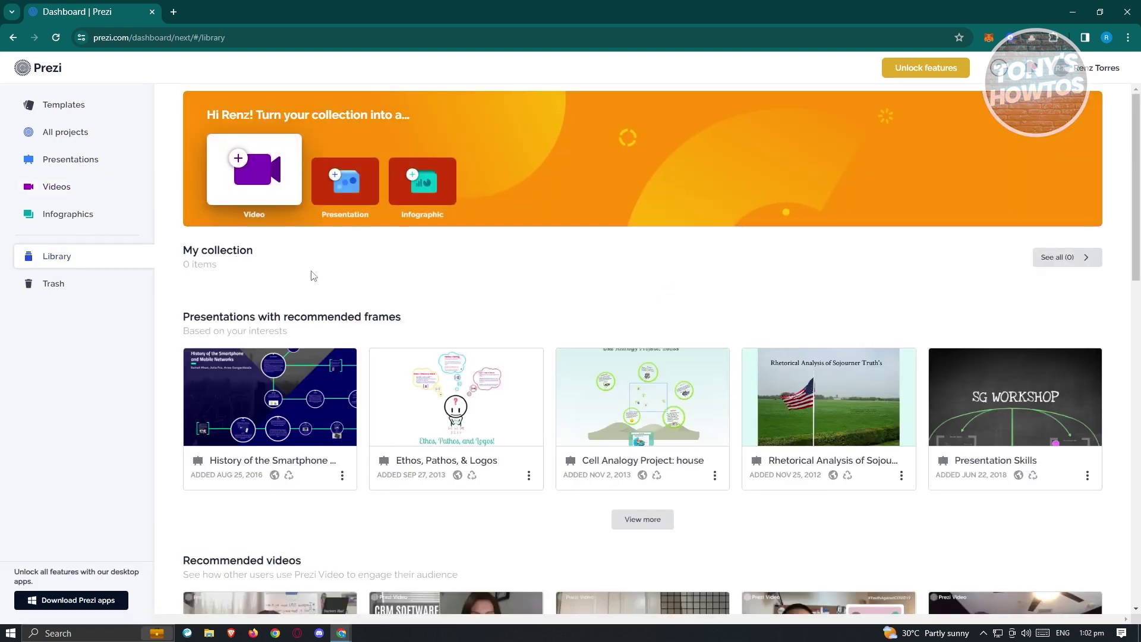
click(41, 292)
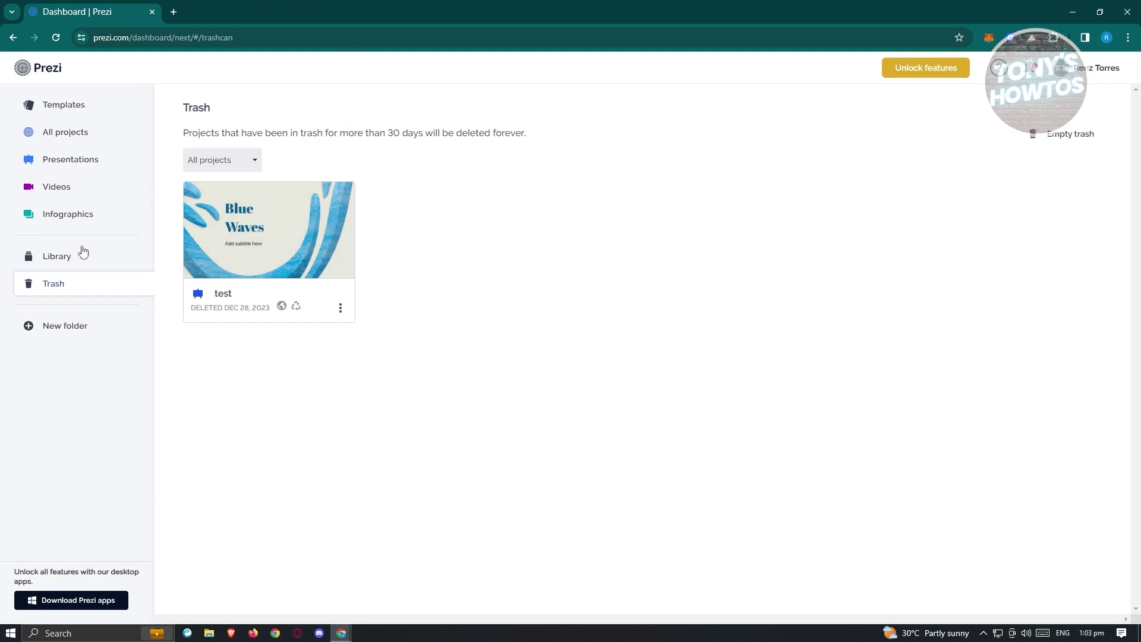
click(58, 132)
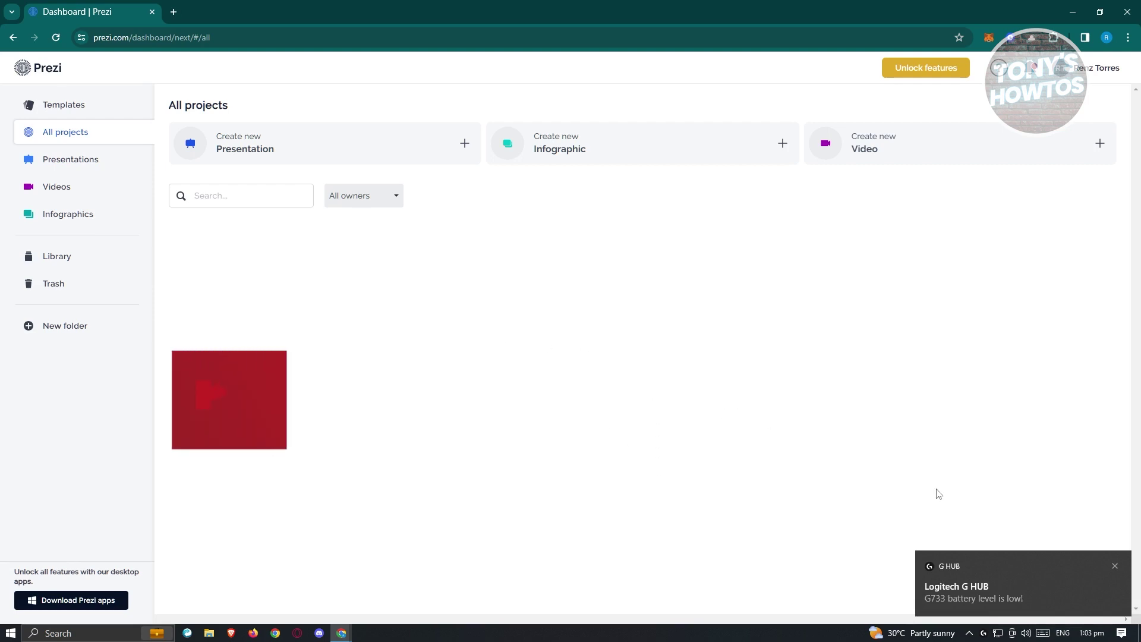
click(1116, 567)
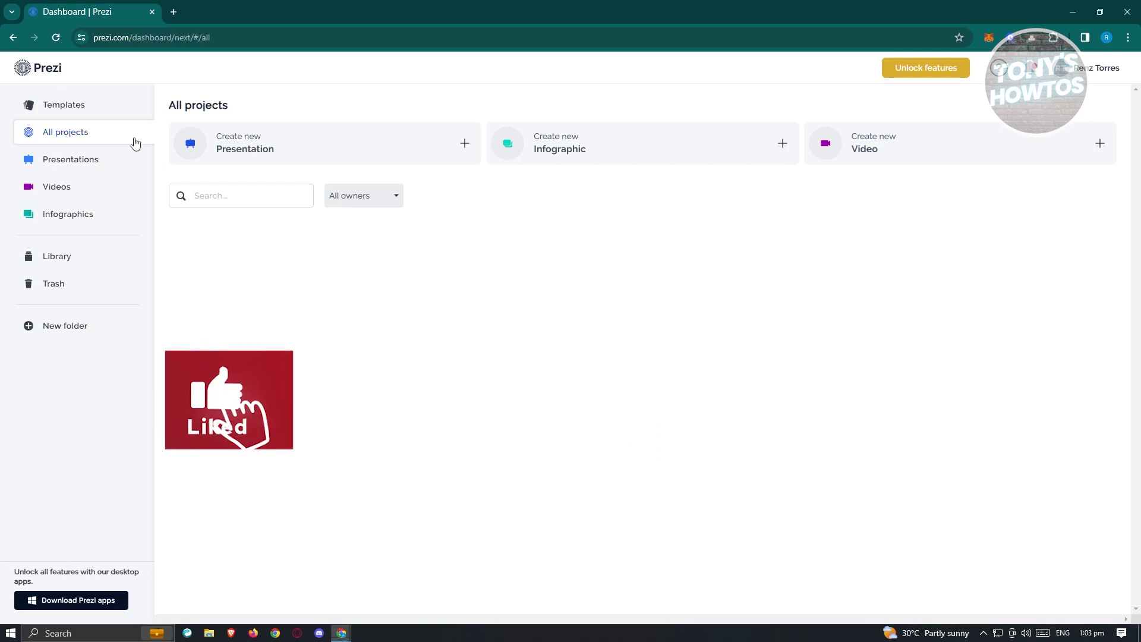
Set up a new presentation from the Blue Waves template, titled "sample" and visible to anyone on the web
click(77, 107)
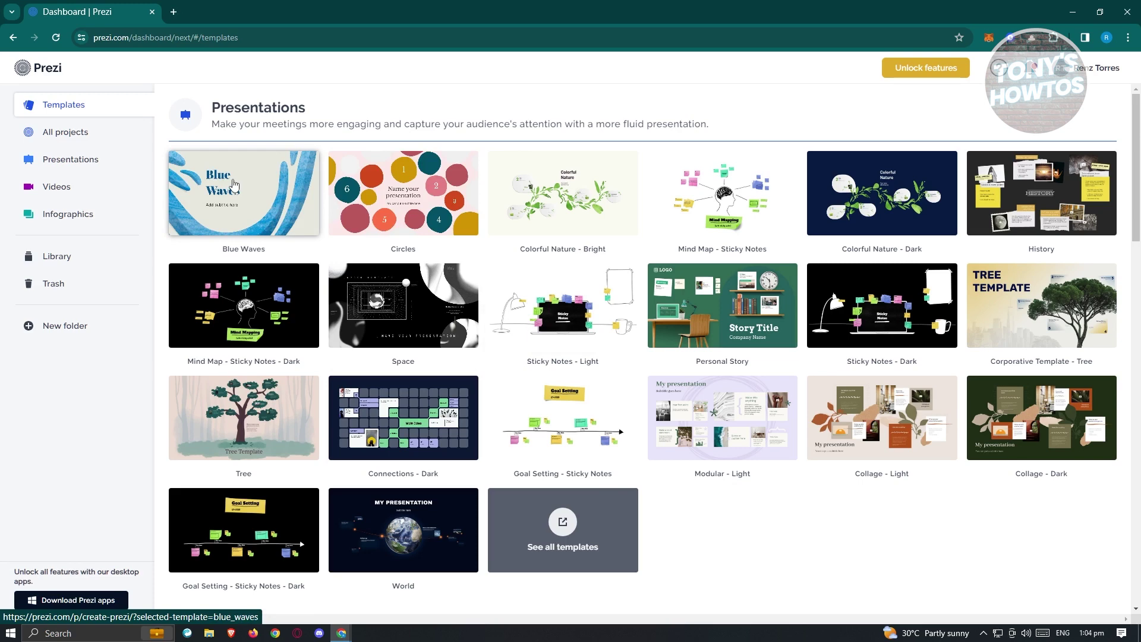
click(234, 185)
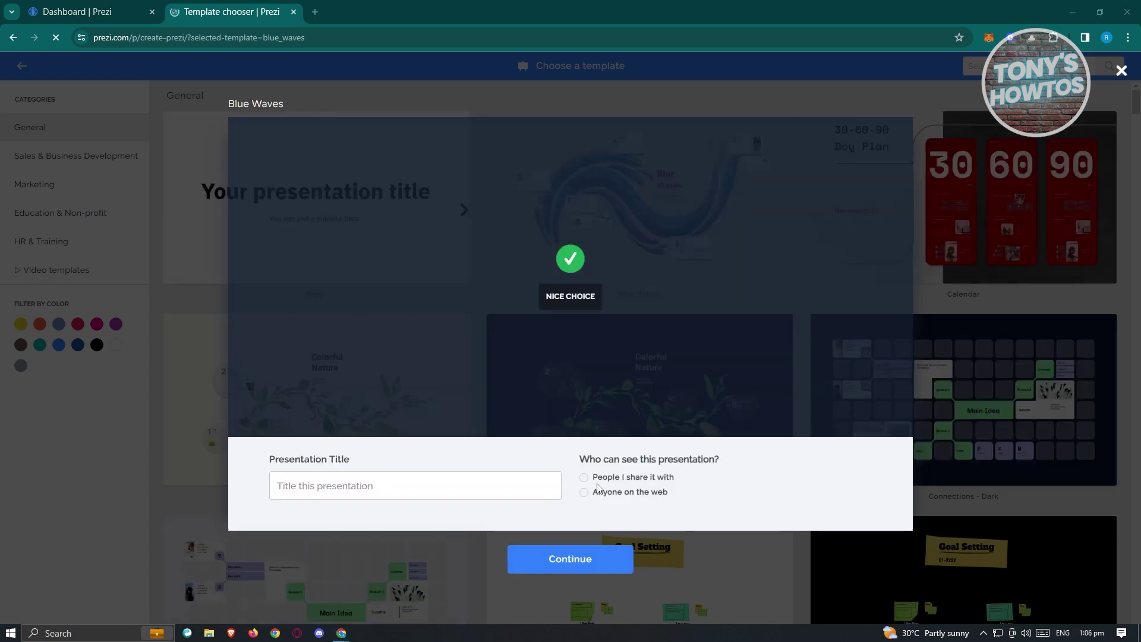
click(362, 487)
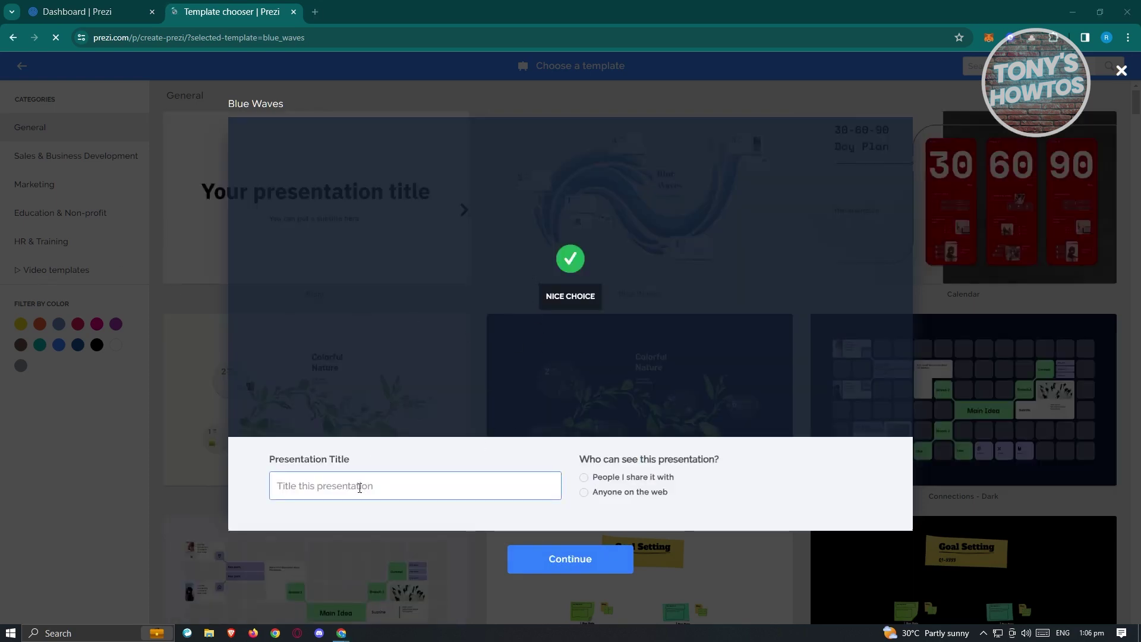
click(399, 485)
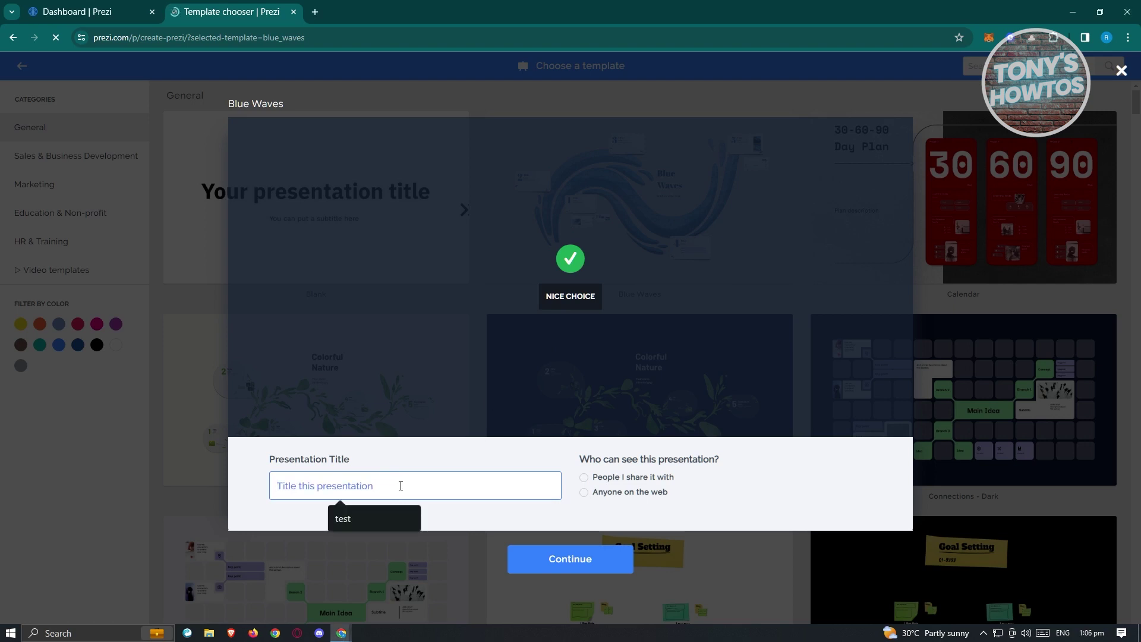
text(sample)
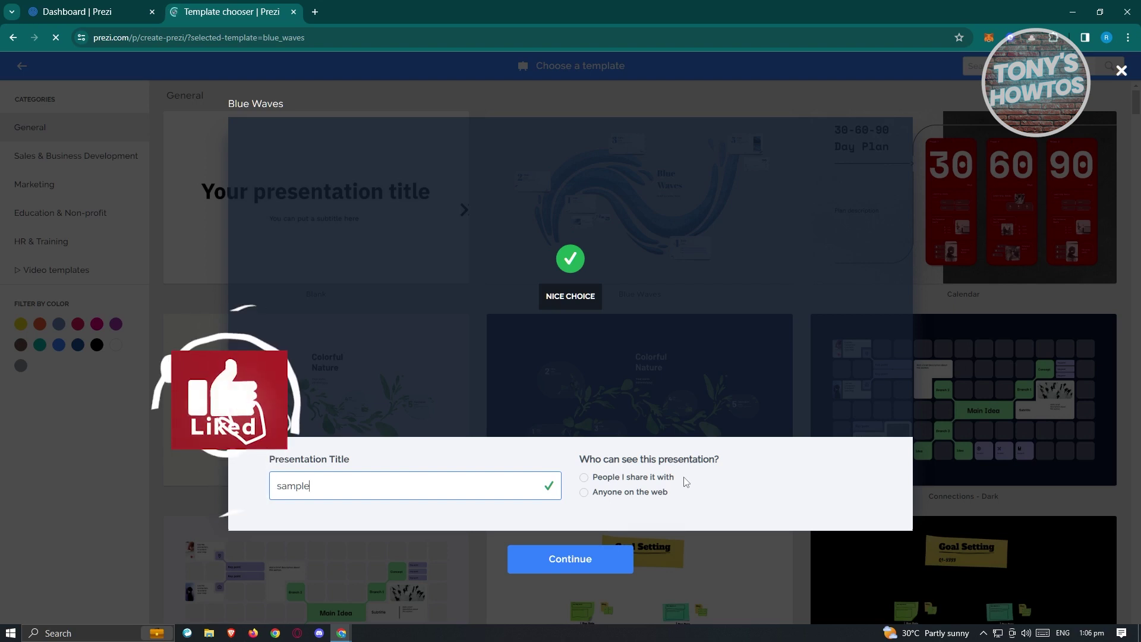
click(584, 478)
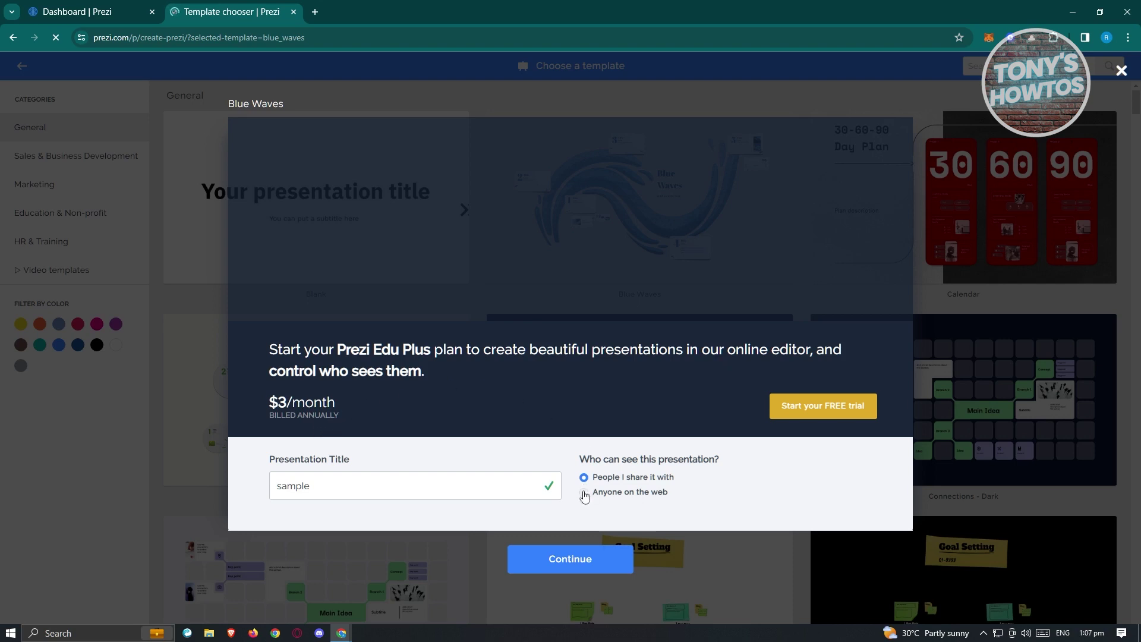
click(584, 492)
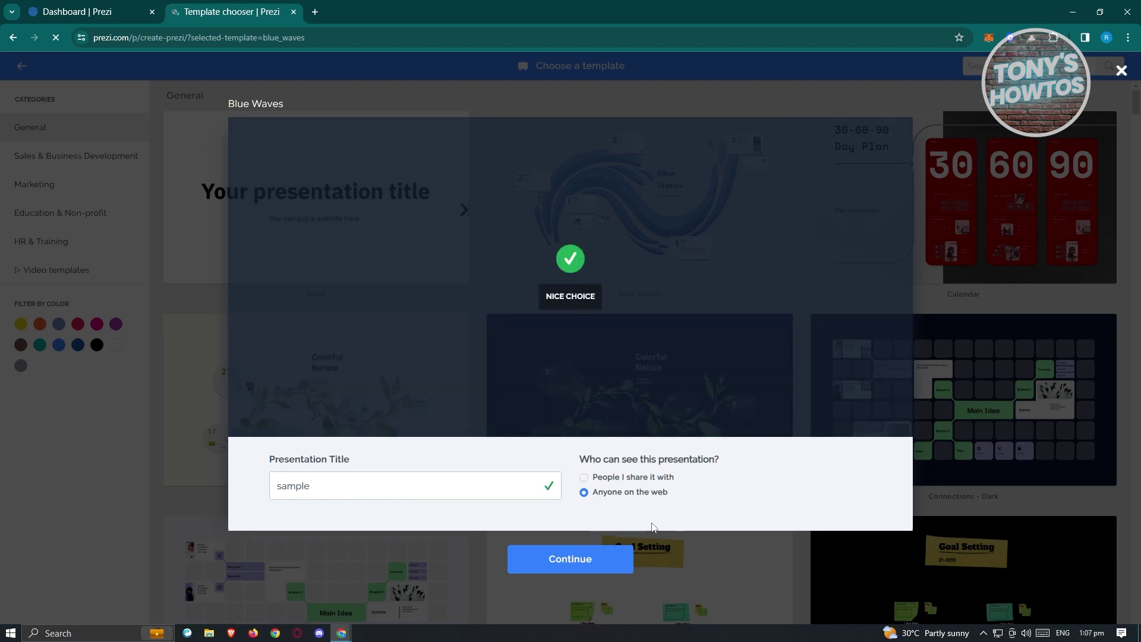
Create the presentation and open the "Blue Waves" title on the first frame for text editing
click(563, 562)
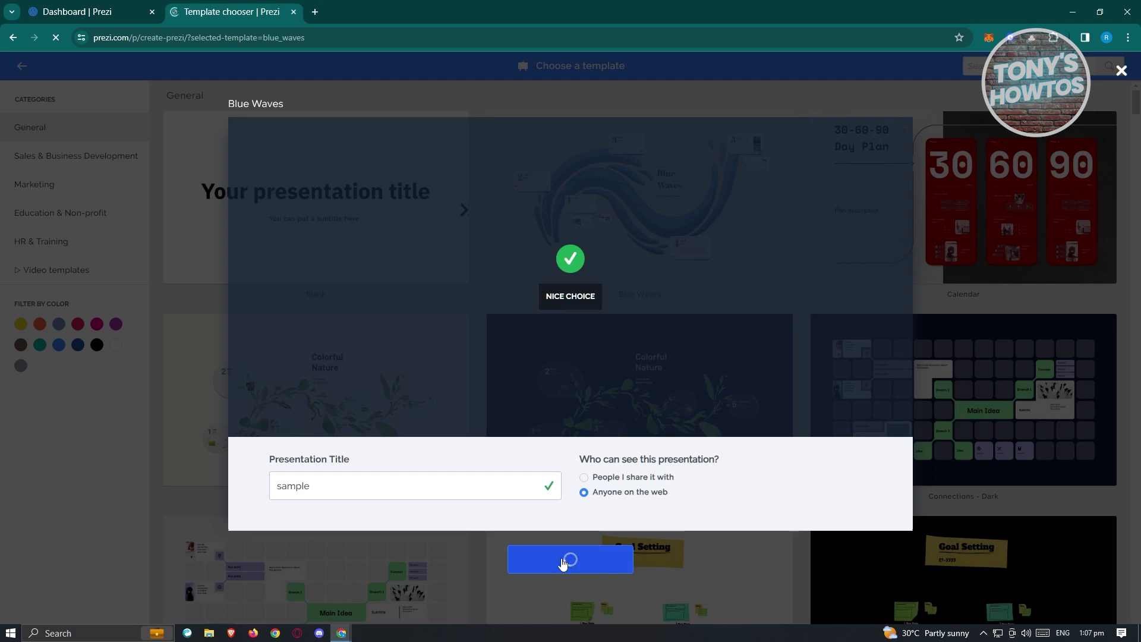
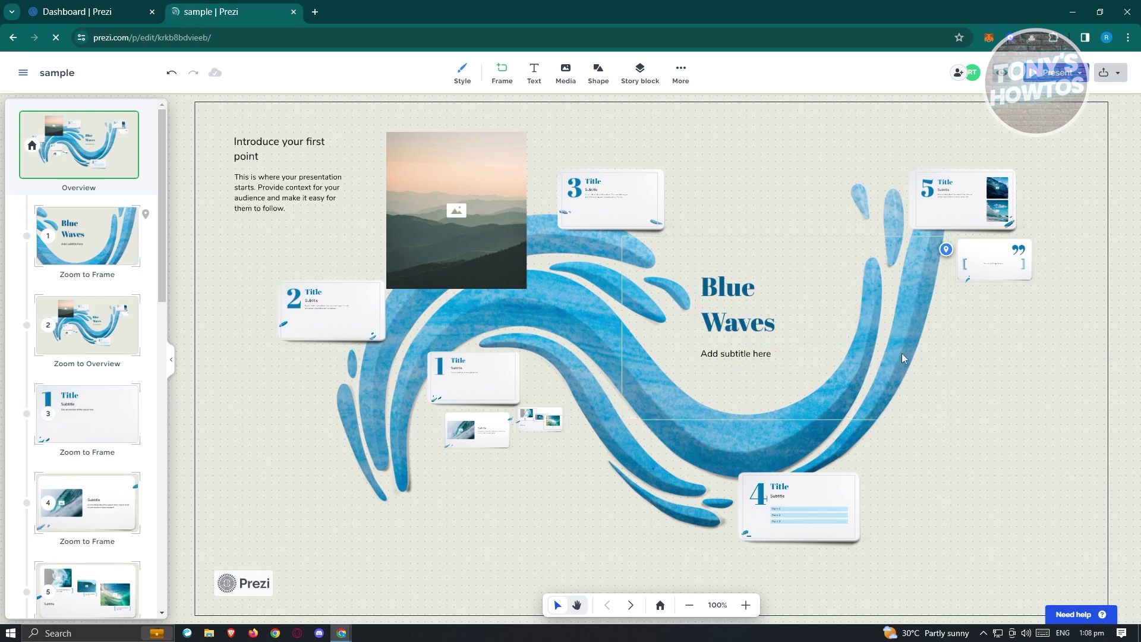
click(100, 239)
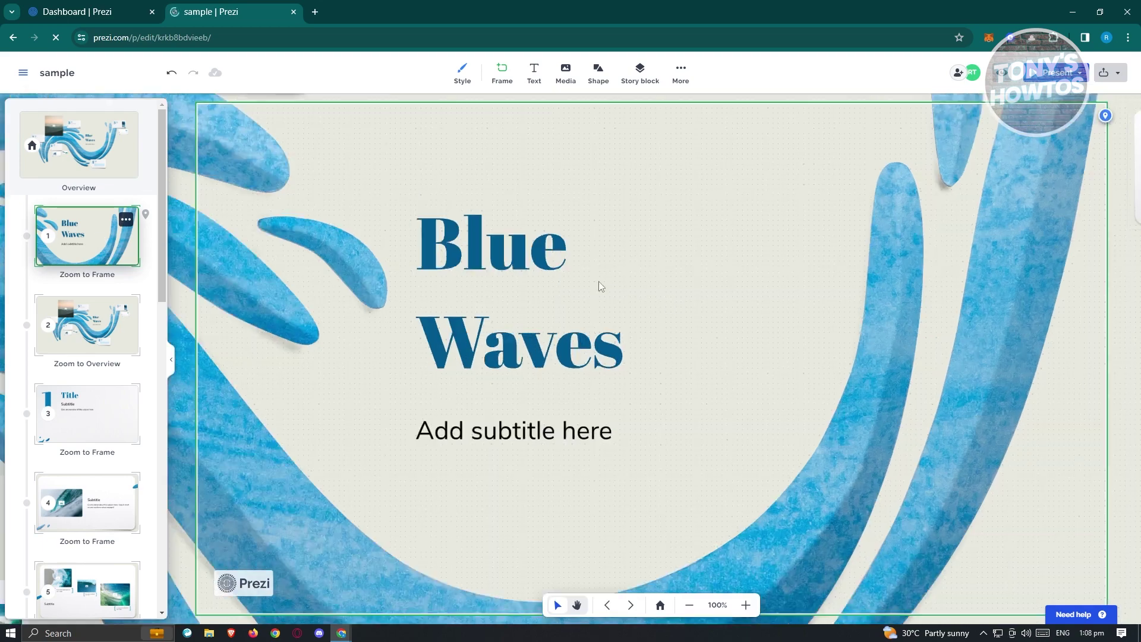
double_click(472, 349)
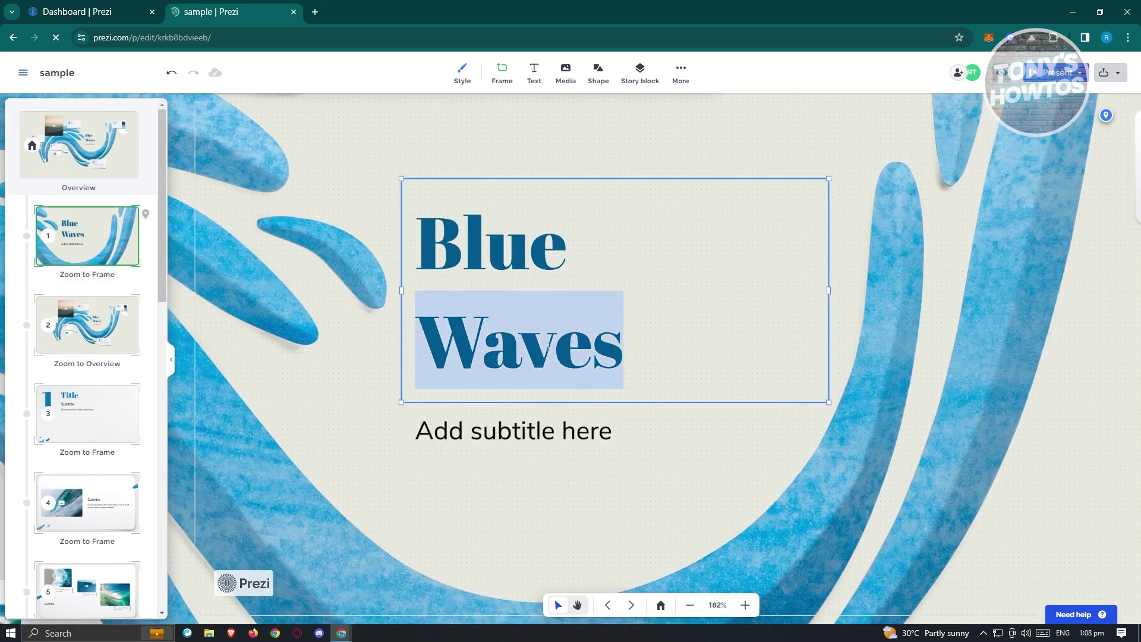
click(645, 354)
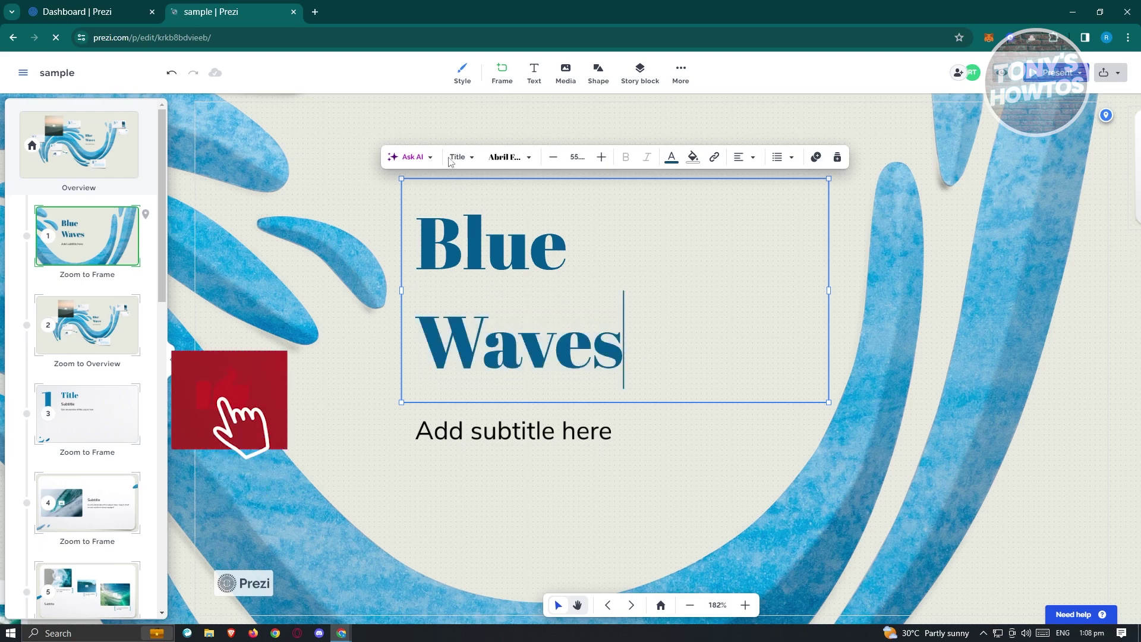
Look through the text style and font options for the "Blue Waves" title, and select the word "Waves"
click(467, 159)
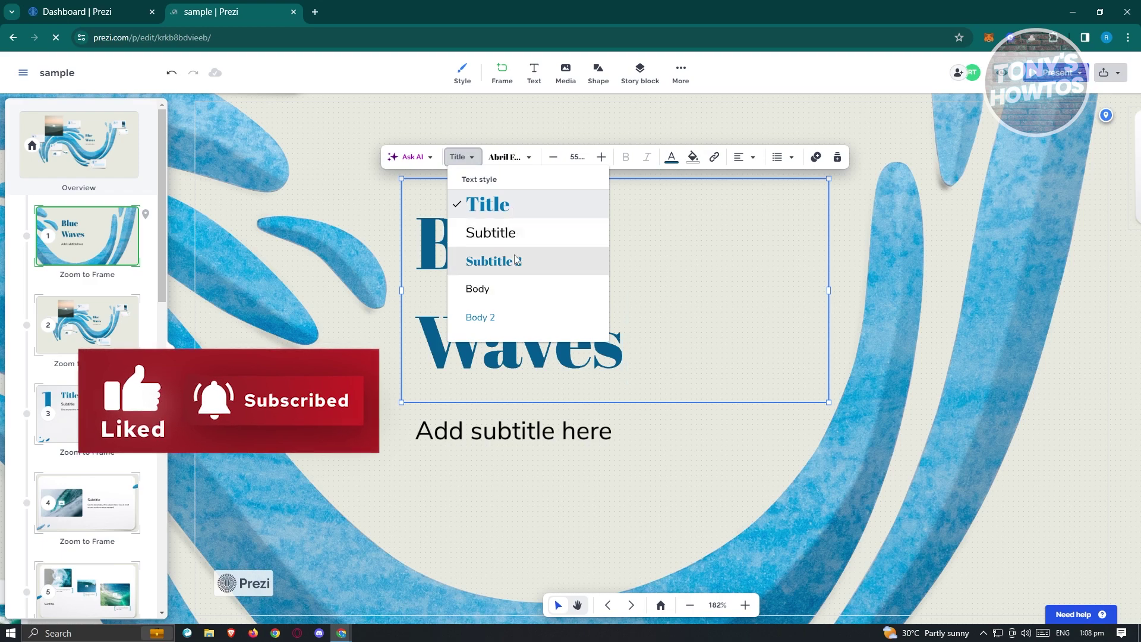
click(528, 159)
click(529, 159)
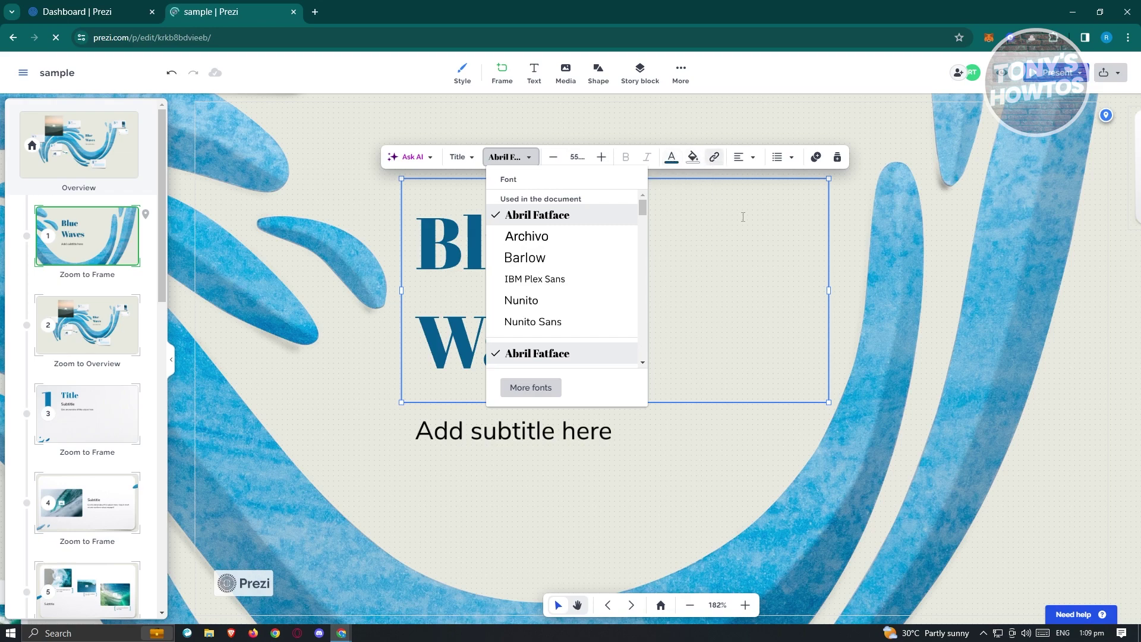
click(439, 321)
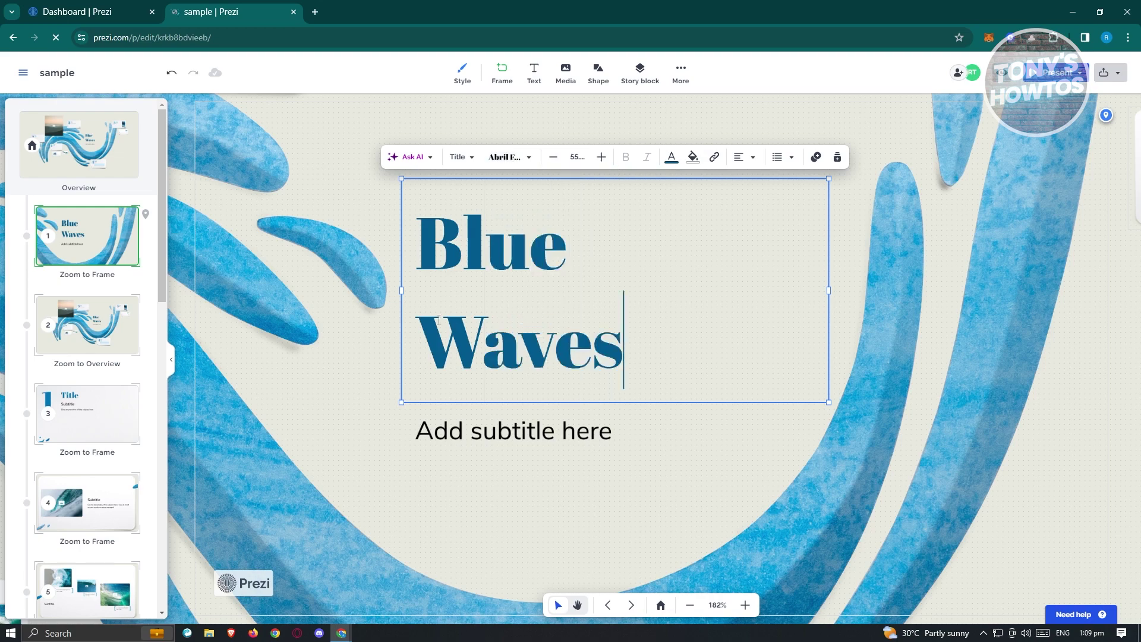
click(421, 325)
key(End)
key(shift+Left)
key(shift+Left)
key(shift+Left)
key(shift+Left)
key(shift+Left)
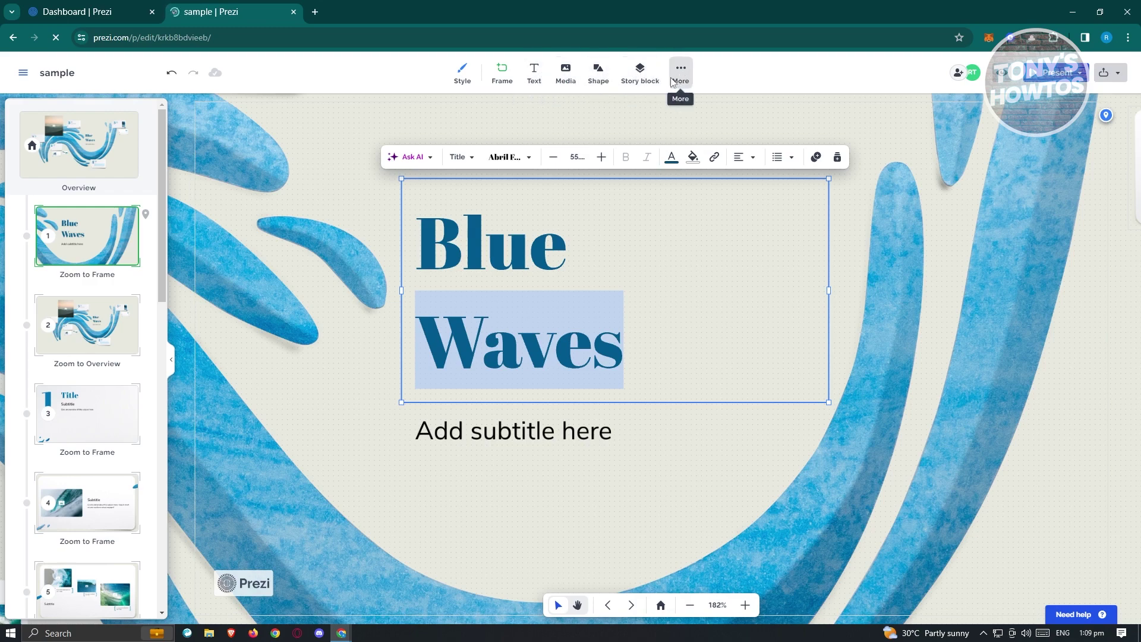
Insert the free stock image of a laptop on a desk beside the title on the first frame and move it up slightly
click(567, 68)
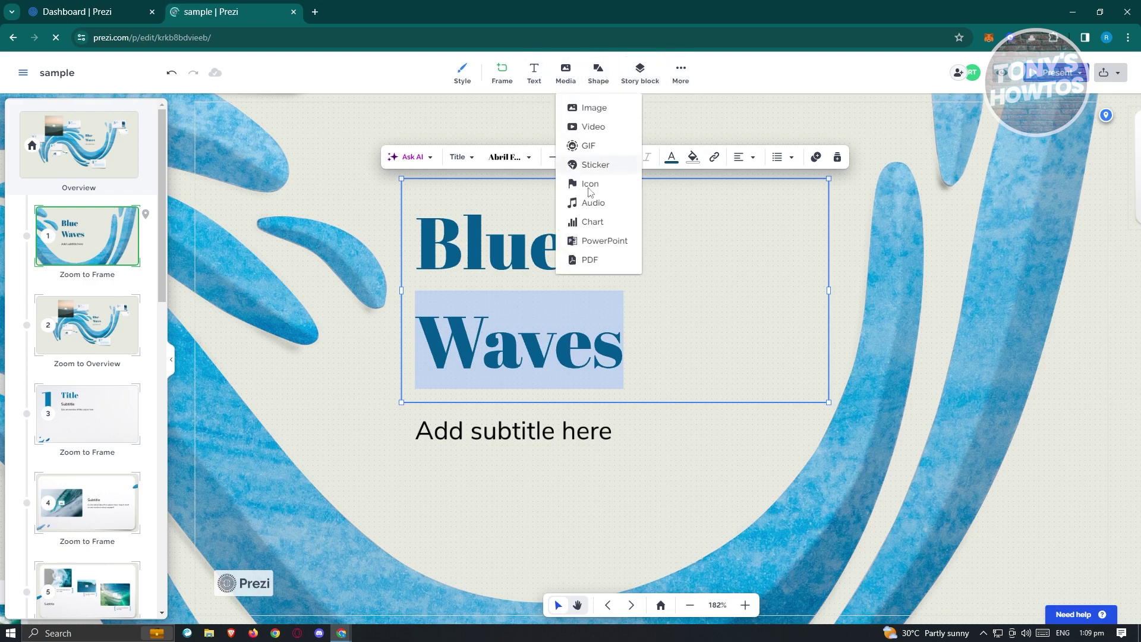
click(604, 111)
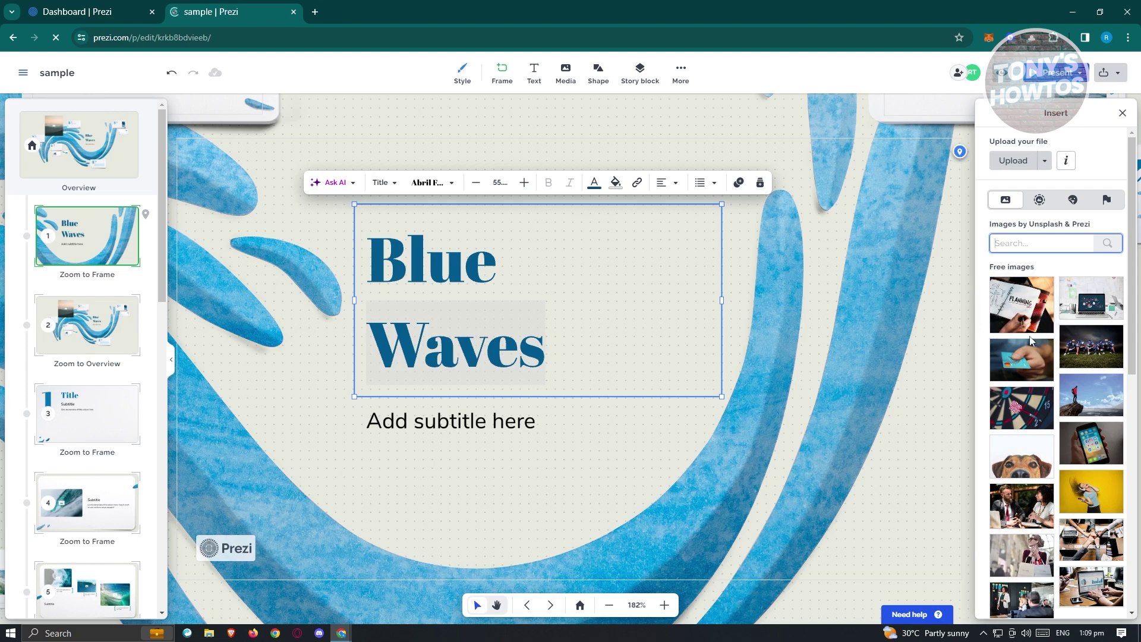
click(1092, 304)
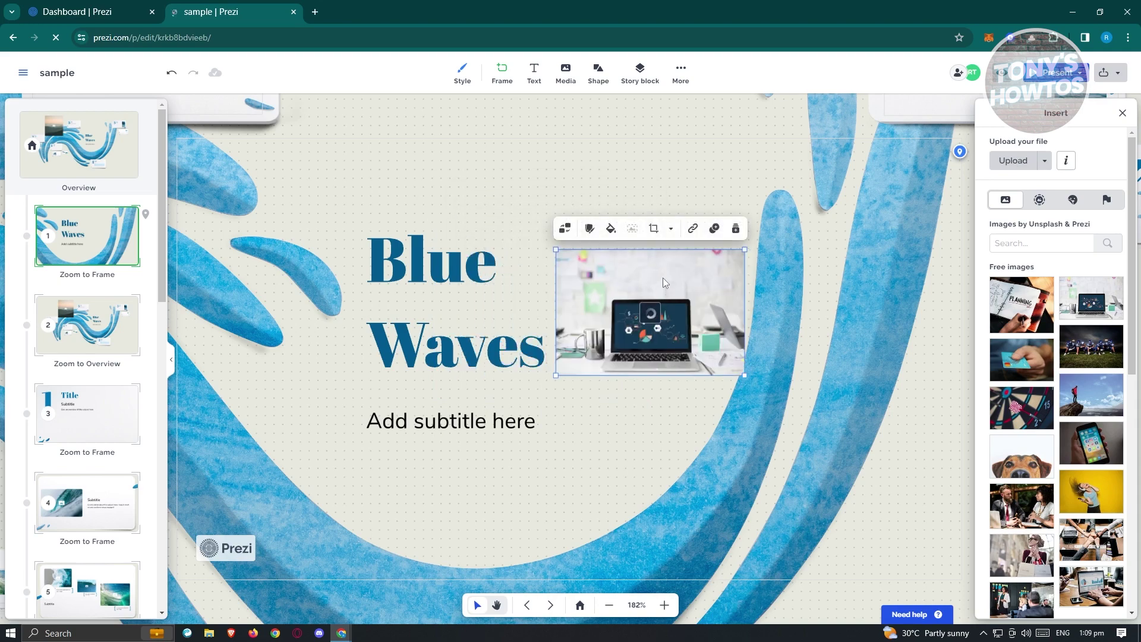
drag(664, 282, 664, 270)
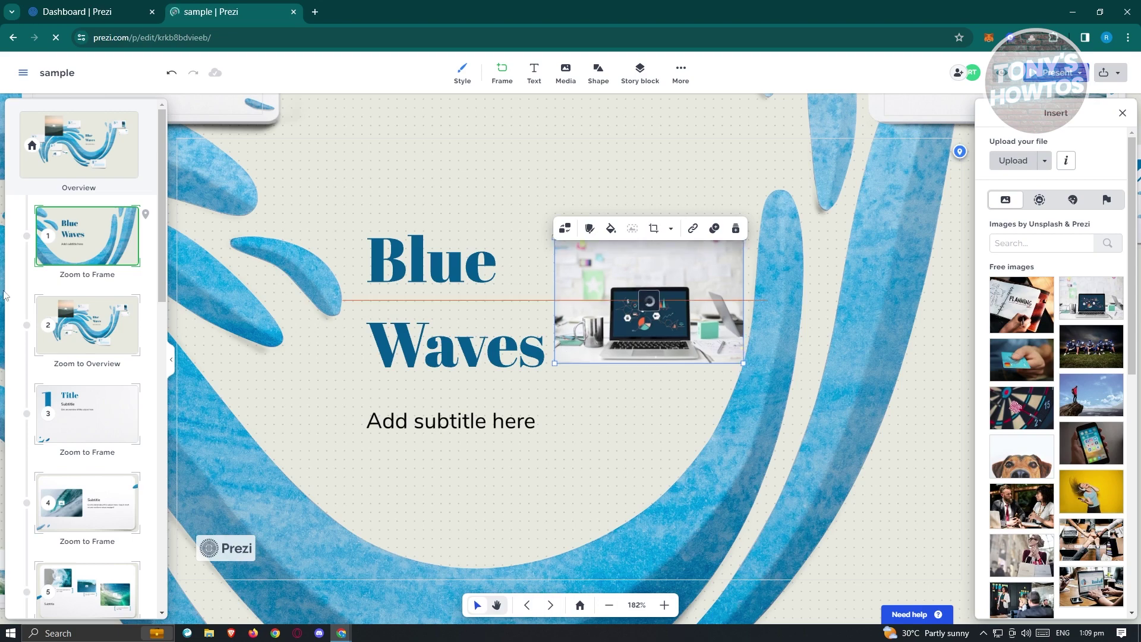
Step through frames 1 to 4 of the presentation to examine how the view zooms between them
click(103, 252)
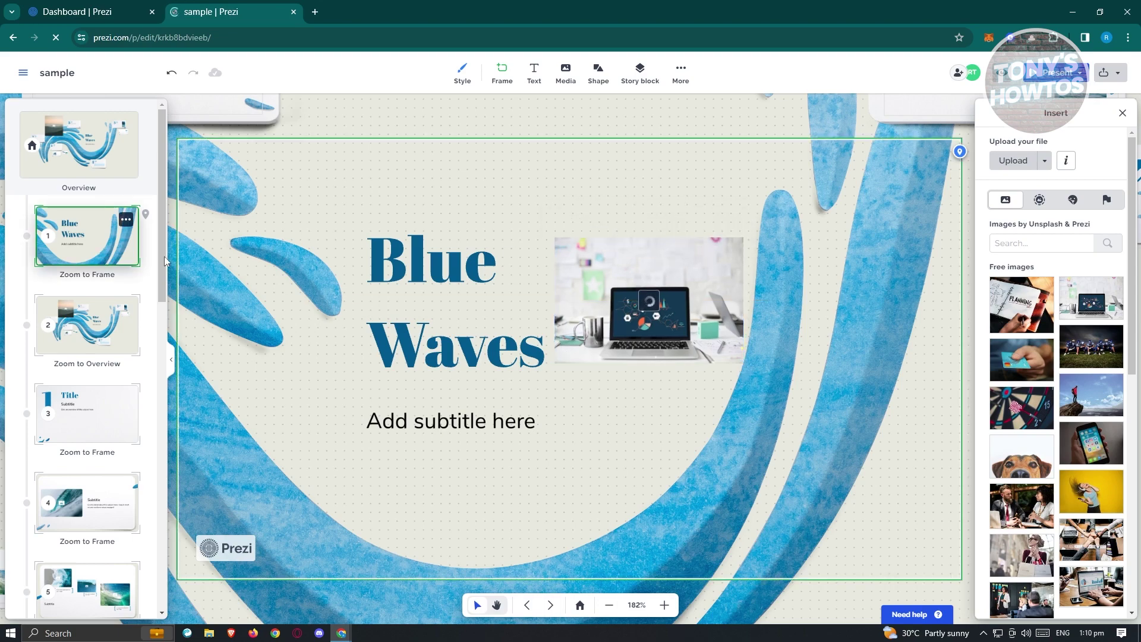
click(61, 245)
click(98, 256)
click(89, 328)
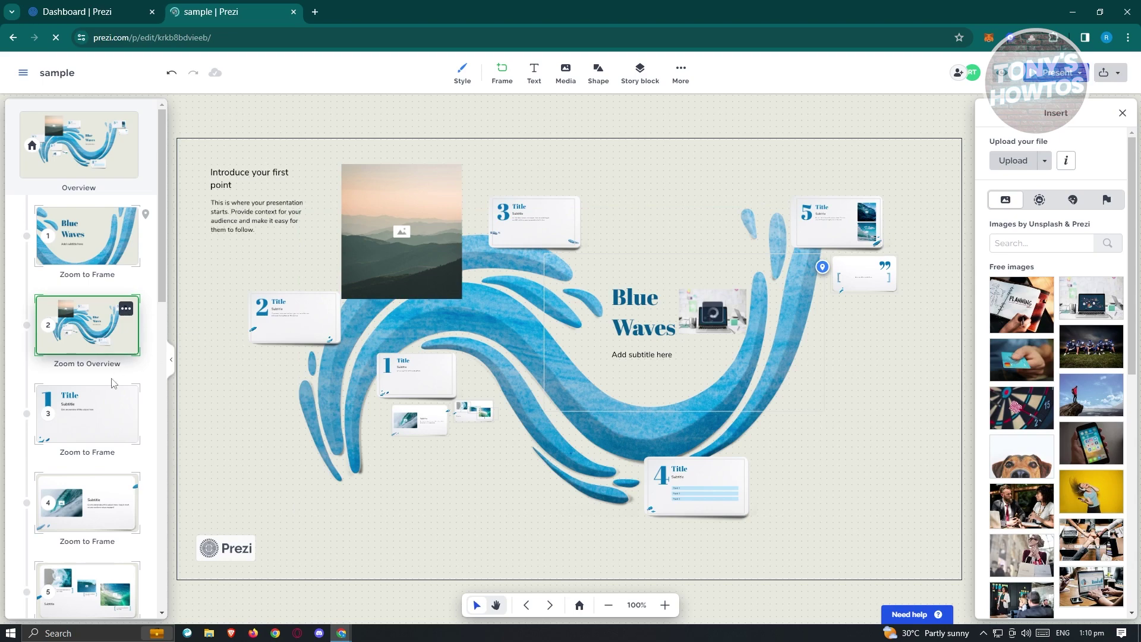
click(91, 422)
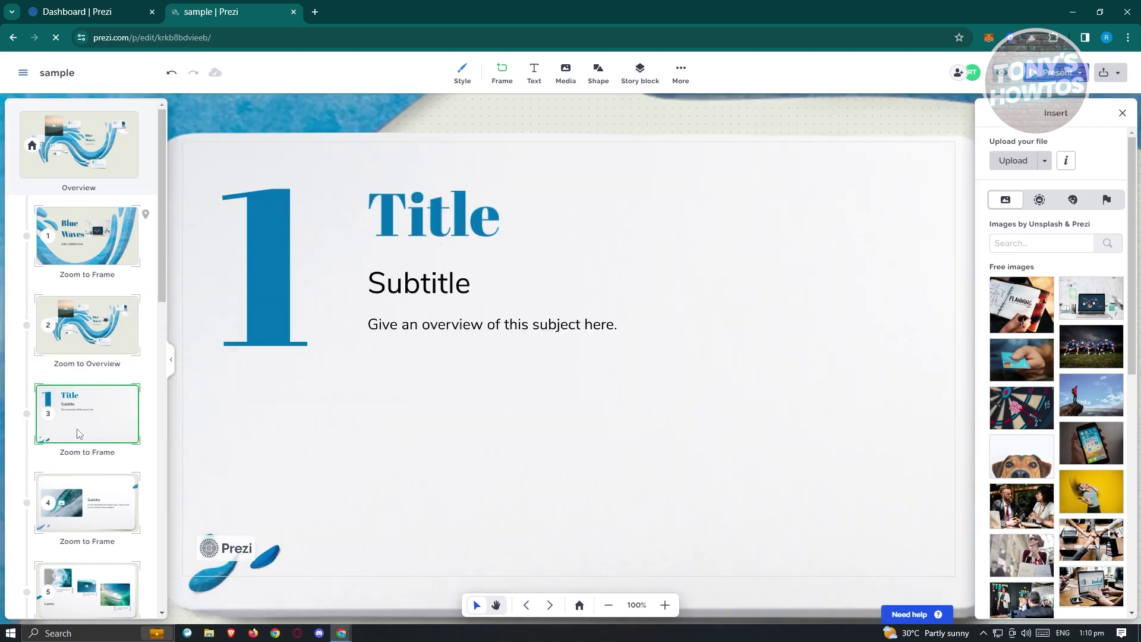
click(94, 427)
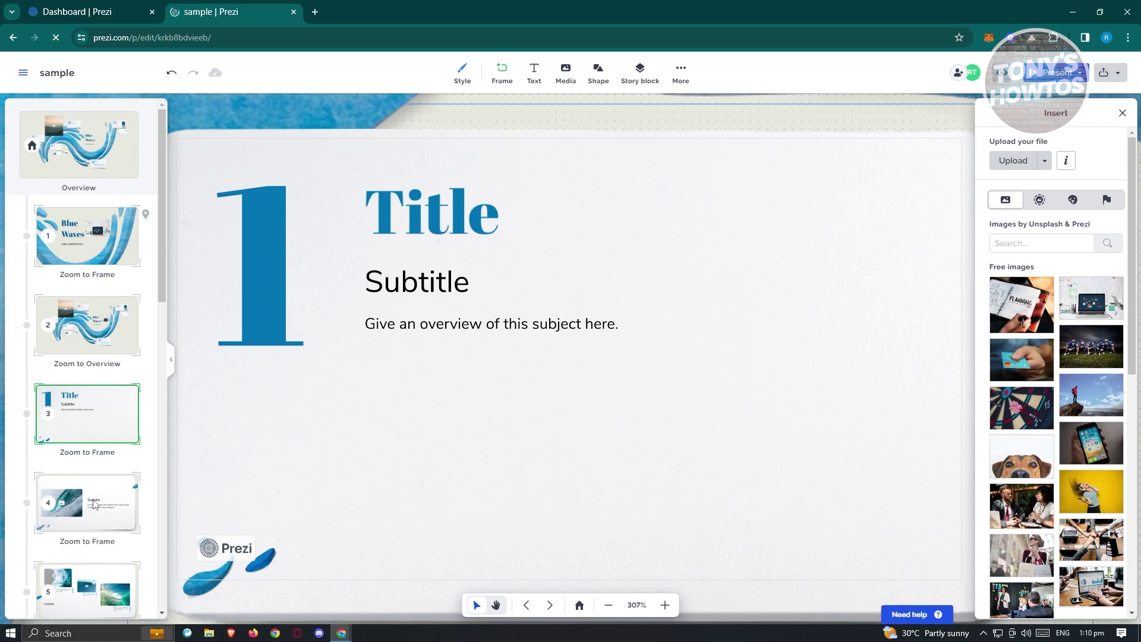
click(69, 515)
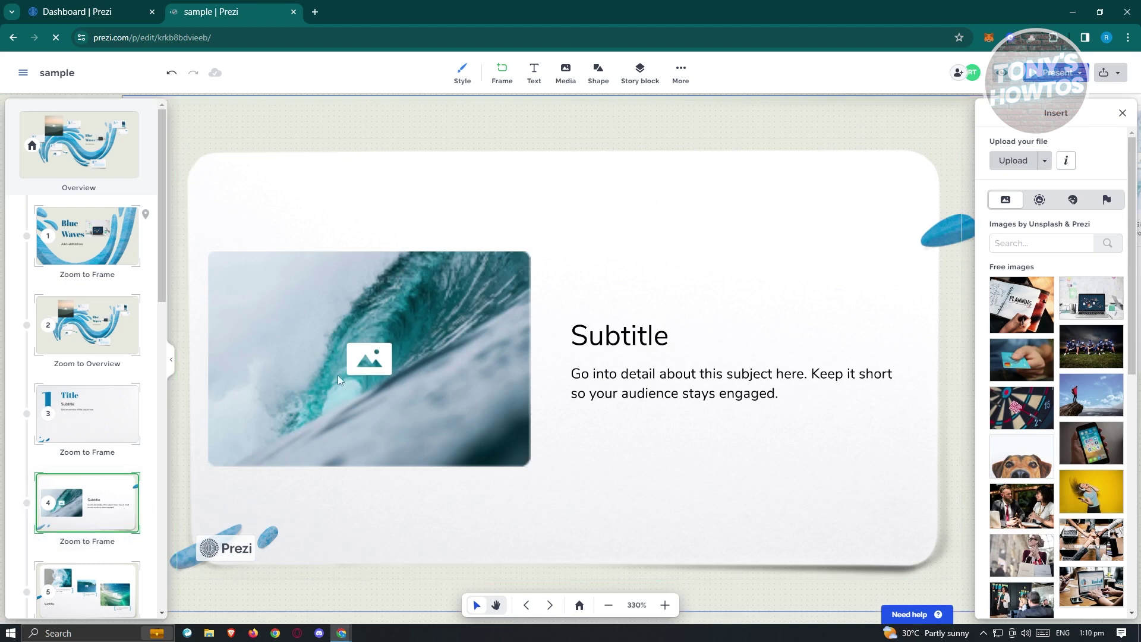
Examine the replacement options for the wave picture and the editing options for the subtitle and body text on frame 4
click(356, 370)
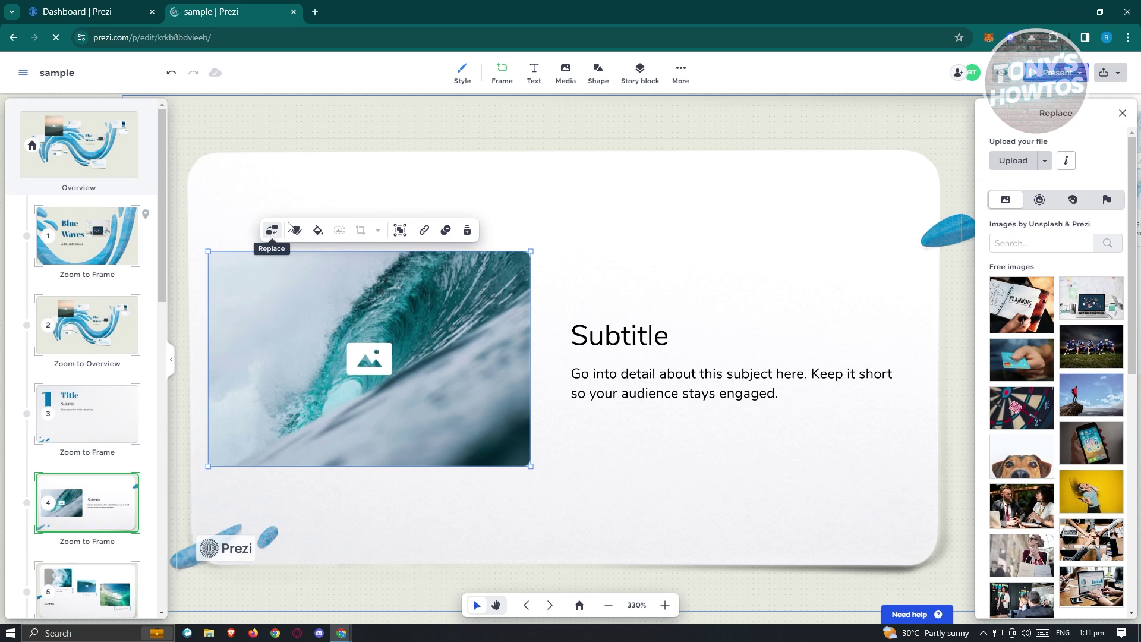
click(623, 341)
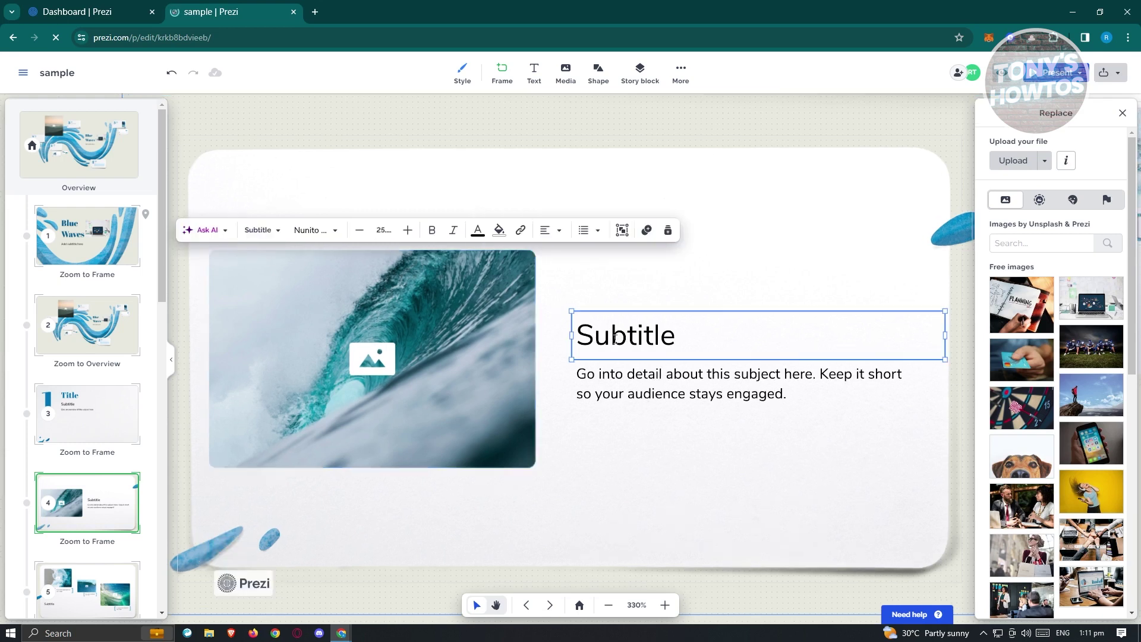
double_click(615, 339)
key(Escape)
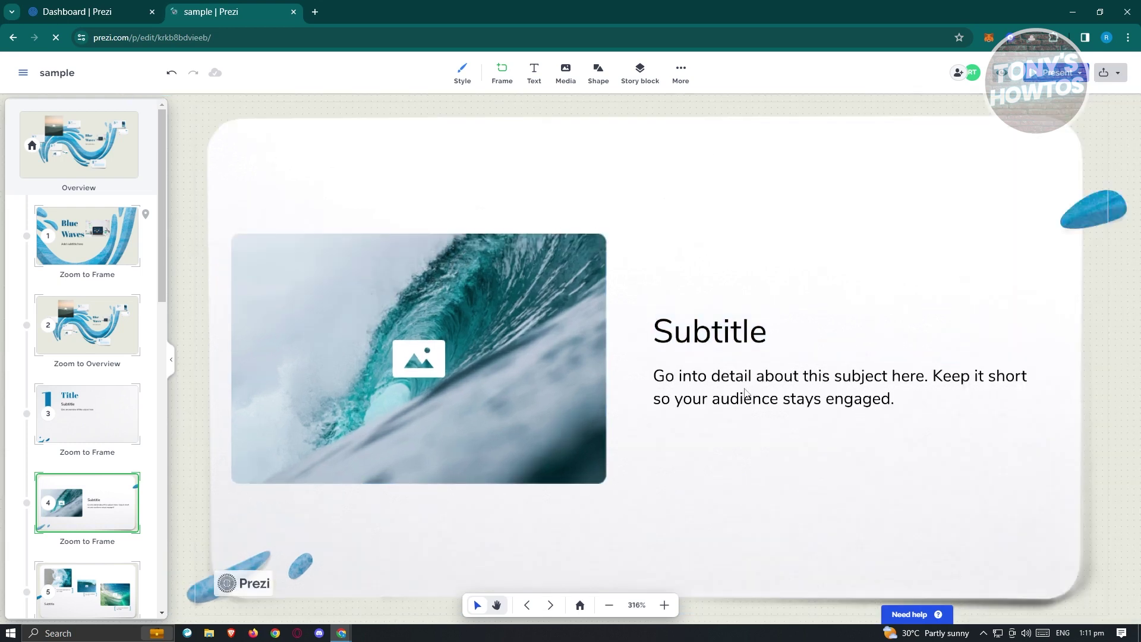
click(743, 390)
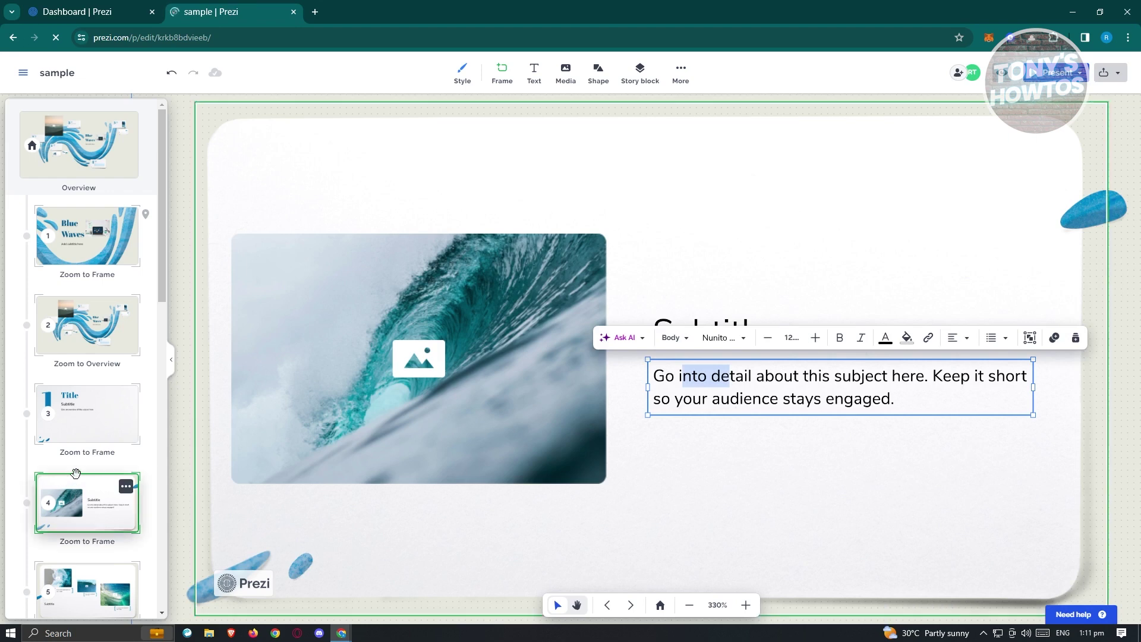
Look through the remaining frames in the presentation's path and return to the Overview
scroll(77, 473, down, 10)
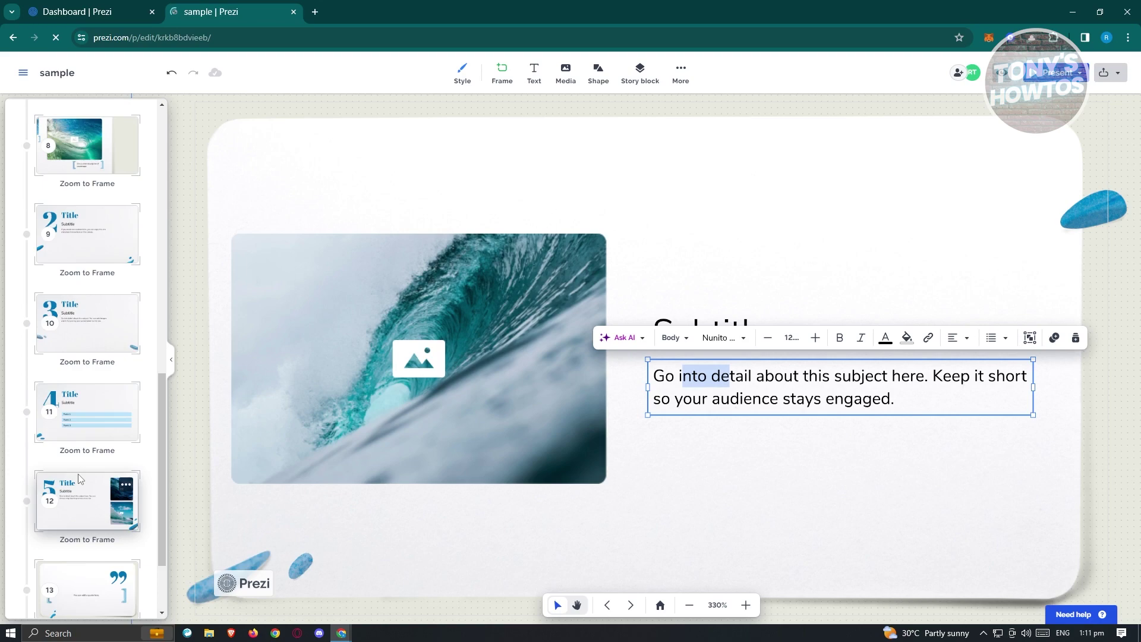
scroll(102, 161, up, 10)
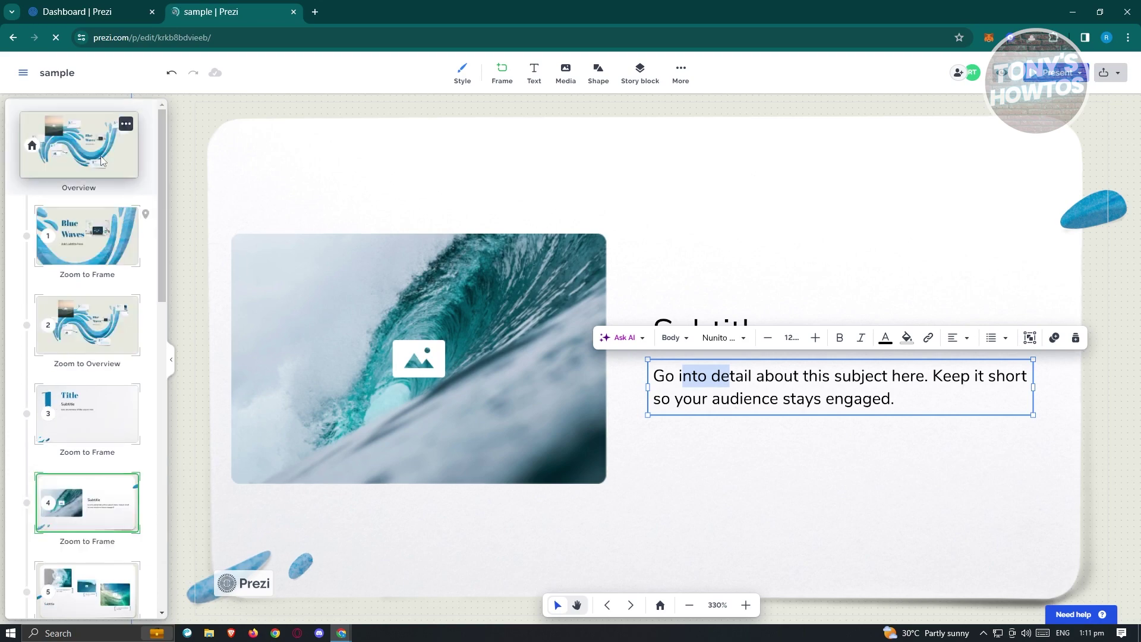
click(102, 161)
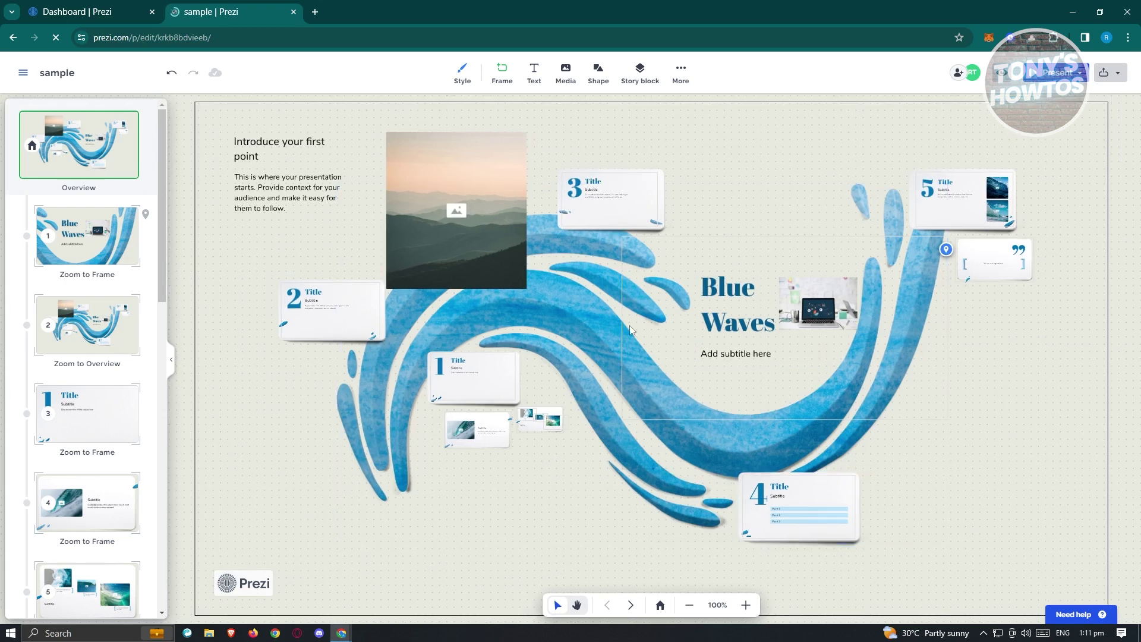
Insert a new frame in the overview's lower-left area, reduce its size, and give it the "Introduce your first point" layout
click(503, 74)
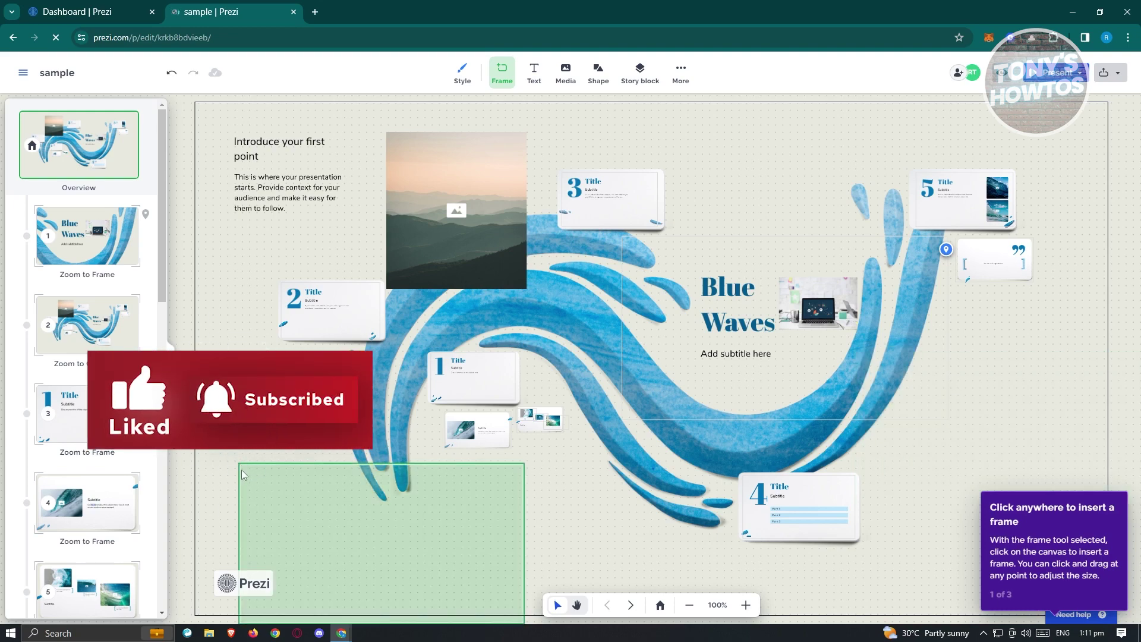
click(239, 463)
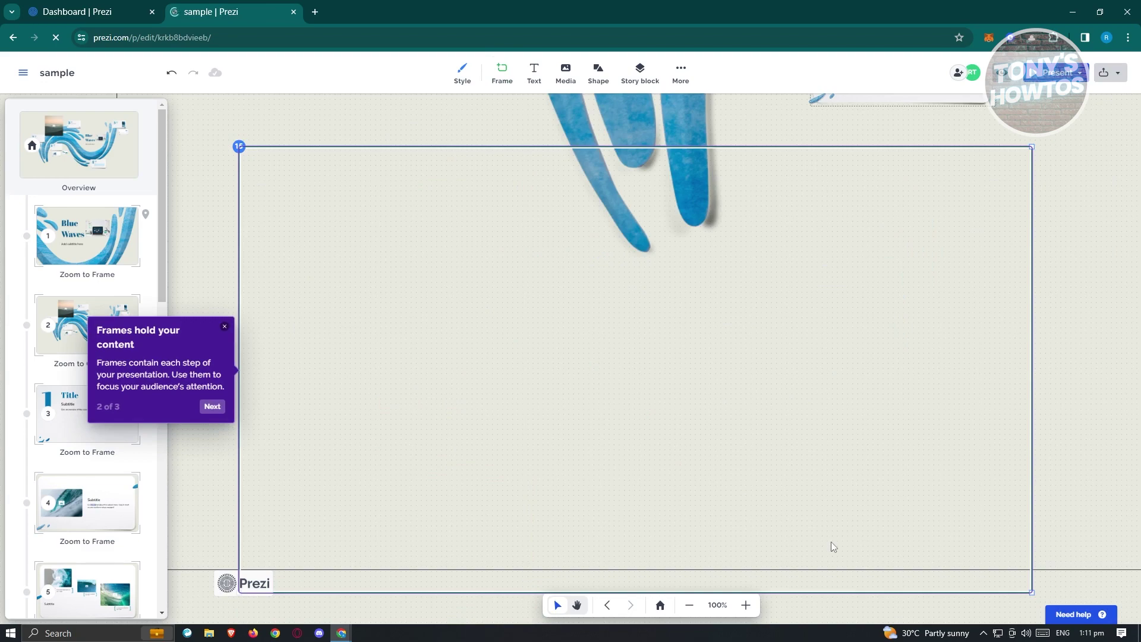
drag(964, 581, 800, 415)
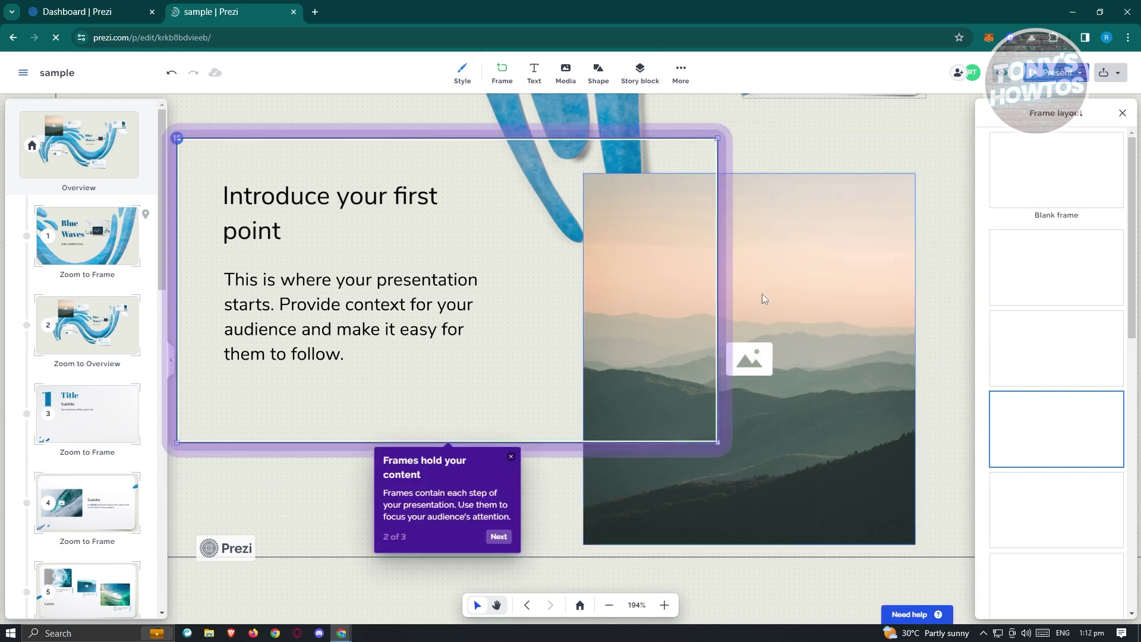
Open the replacement options for the new frame's landscape picture and open its "Introduce your first point" heading for editing
click(844, 248)
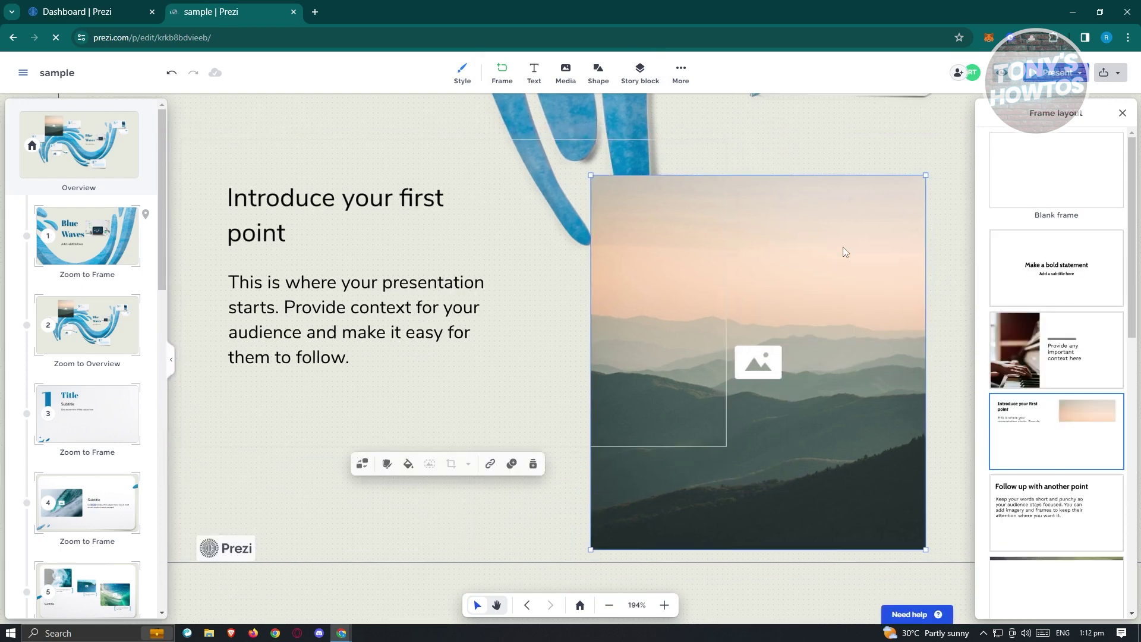
double_click(843, 247)
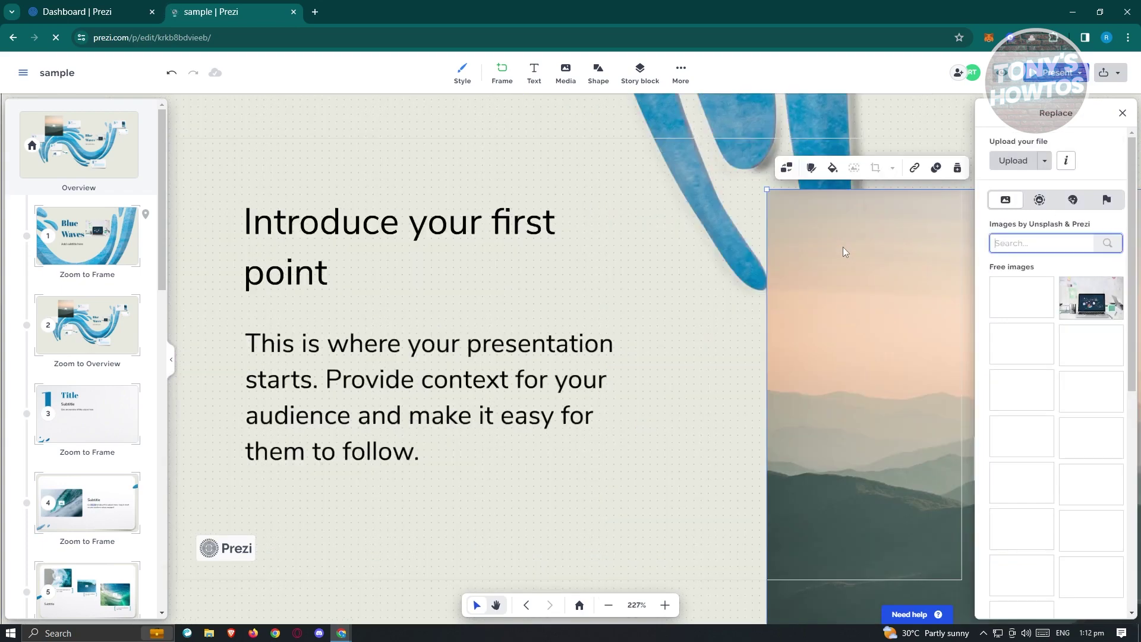
double_click(384, 227)
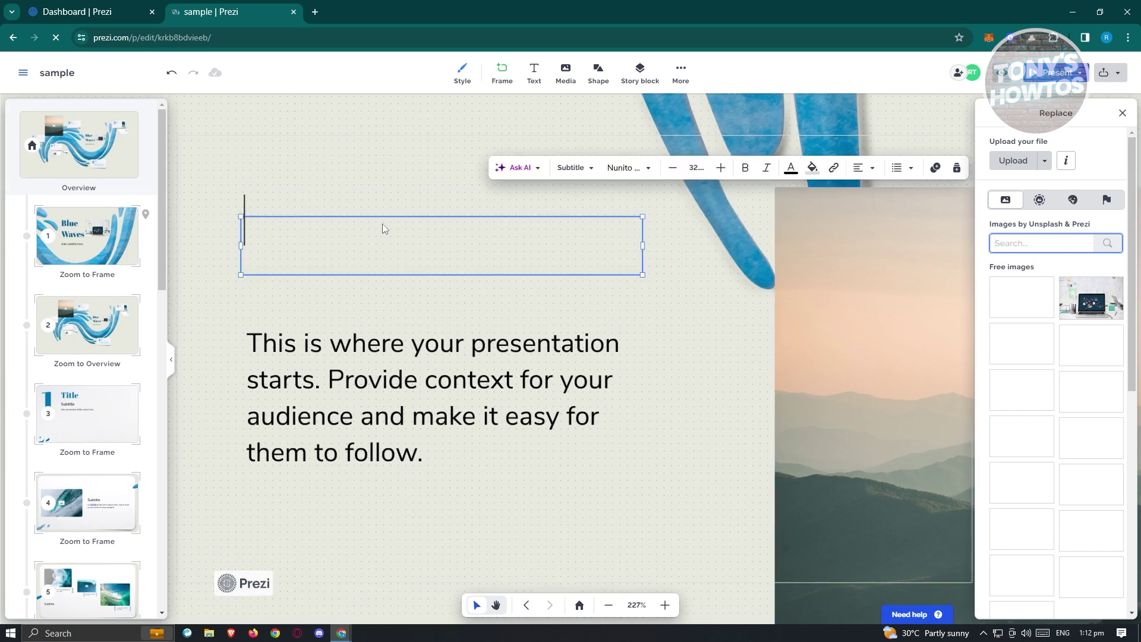